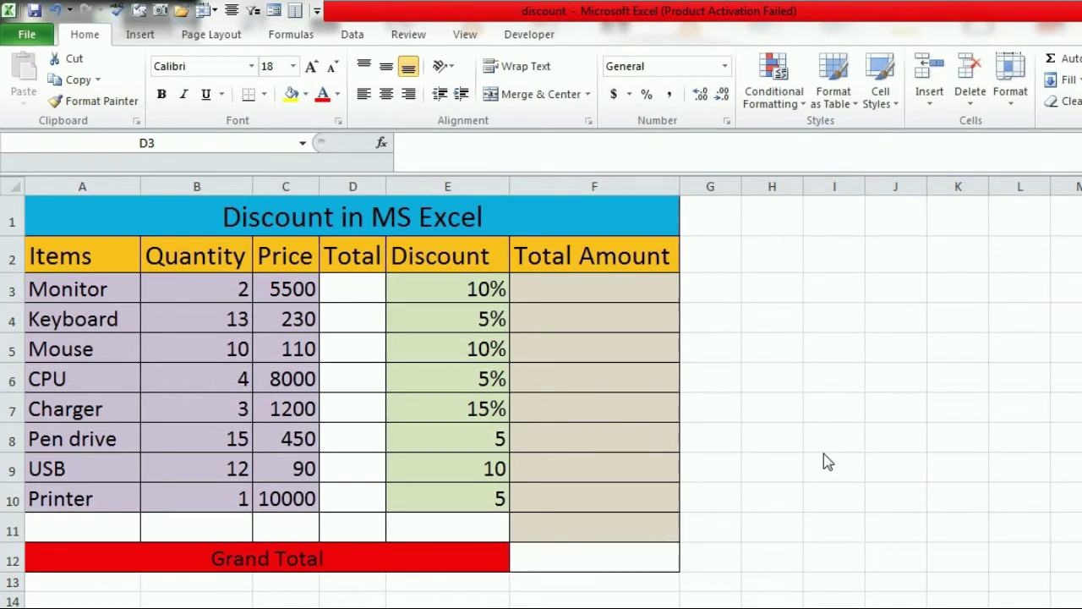
- Walk through the column headers, from Items to Total Amount, and the Grand Total row
click(99, 268)
click(216, 268)
click(303, 267)
click(357, 268)
click(462, 267)
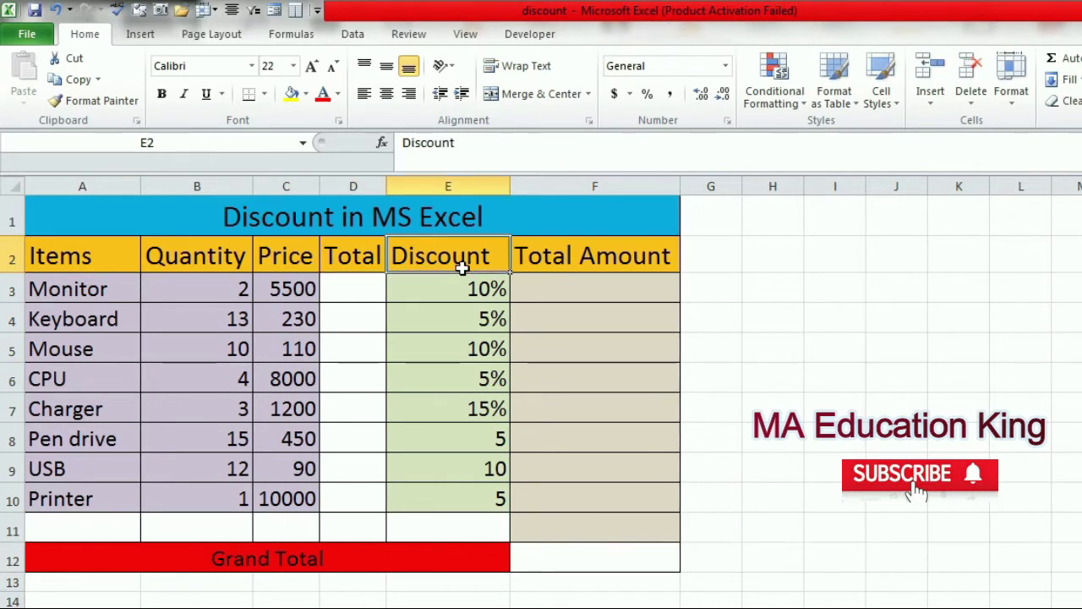
click(644, 266)
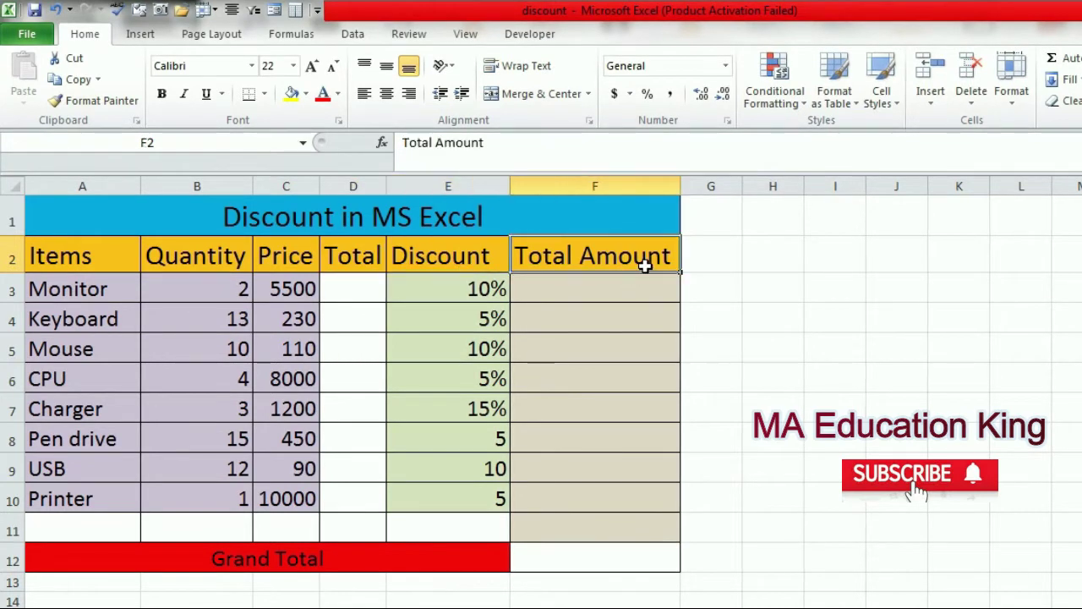
click(429, 564)
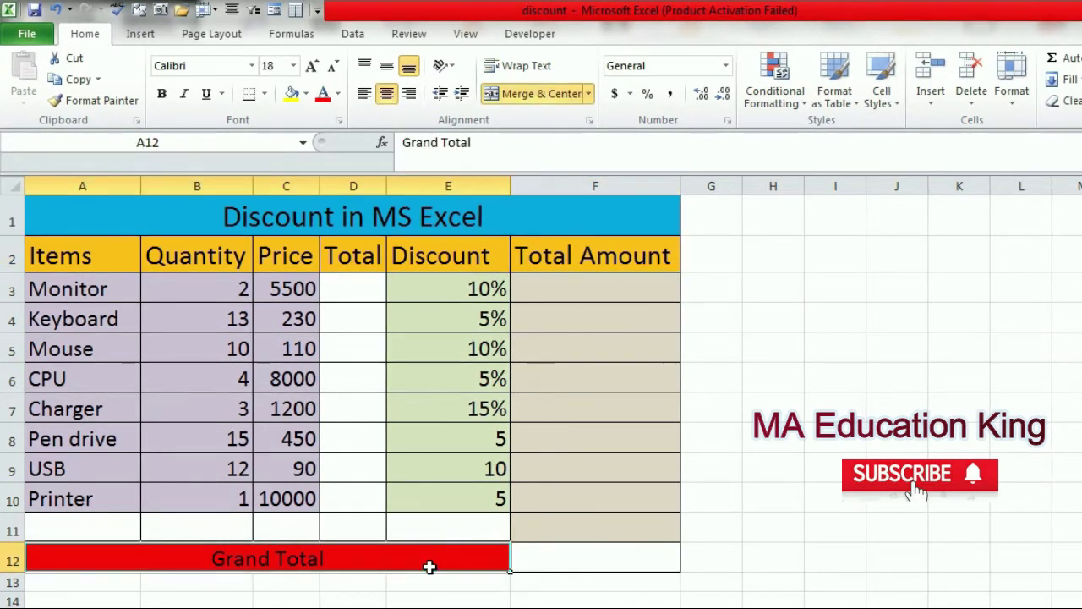
- Point out the Monitor's and Keyboard's quantities and prices (5500; 13 at 230)
click(98, 297)
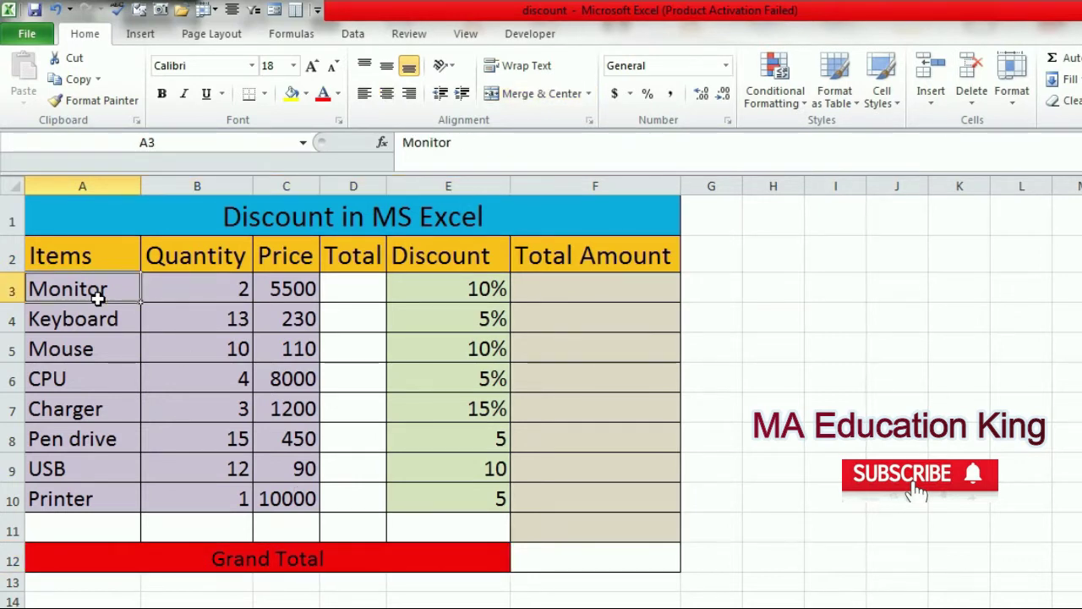
click(240, 296)
click(291, 299)
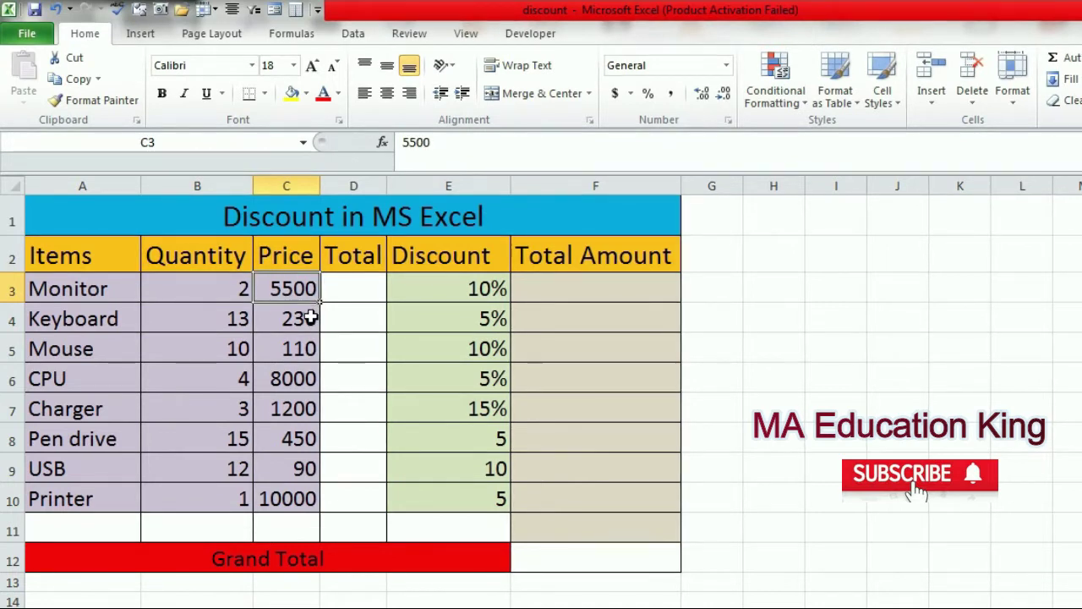
click(101, 321)
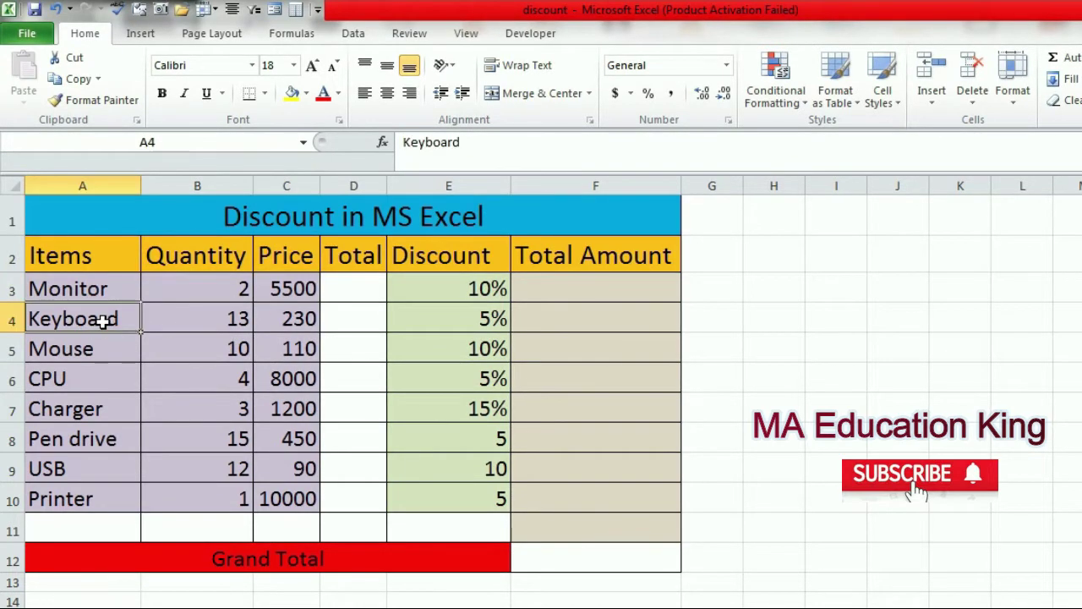
click(240, 319)
click(303, 330)
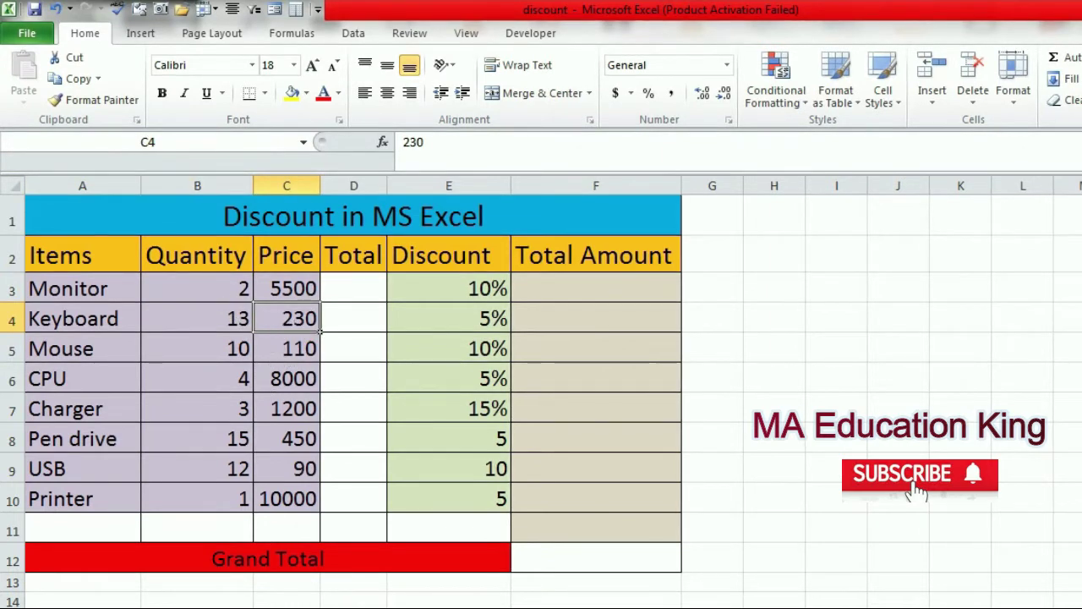
- Enter =B3*C3 in D3 so the Monitor's total shows 11000
click(342, 293)
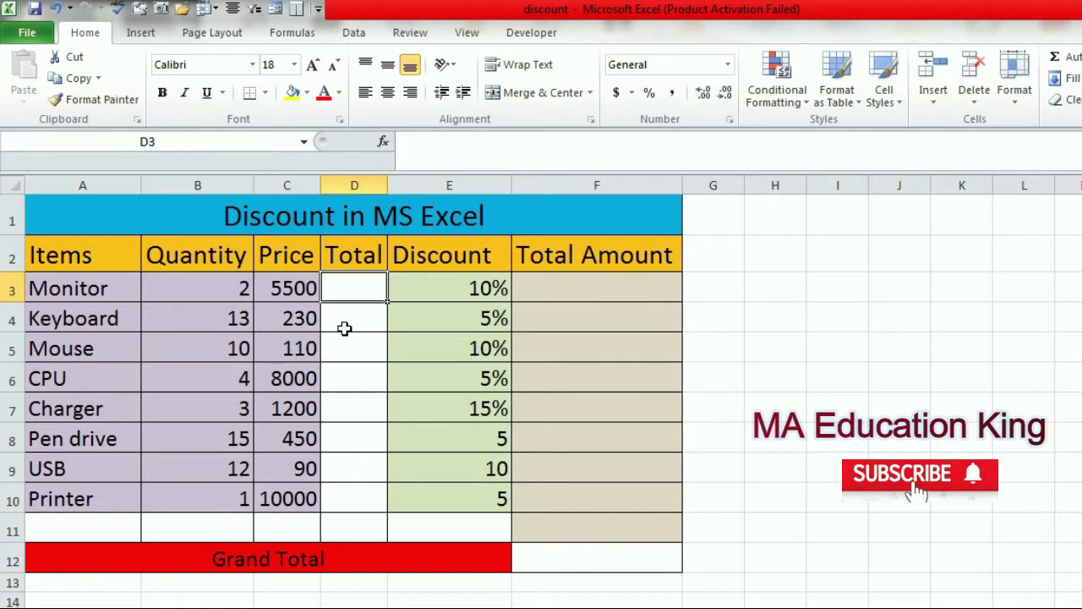
text(=)
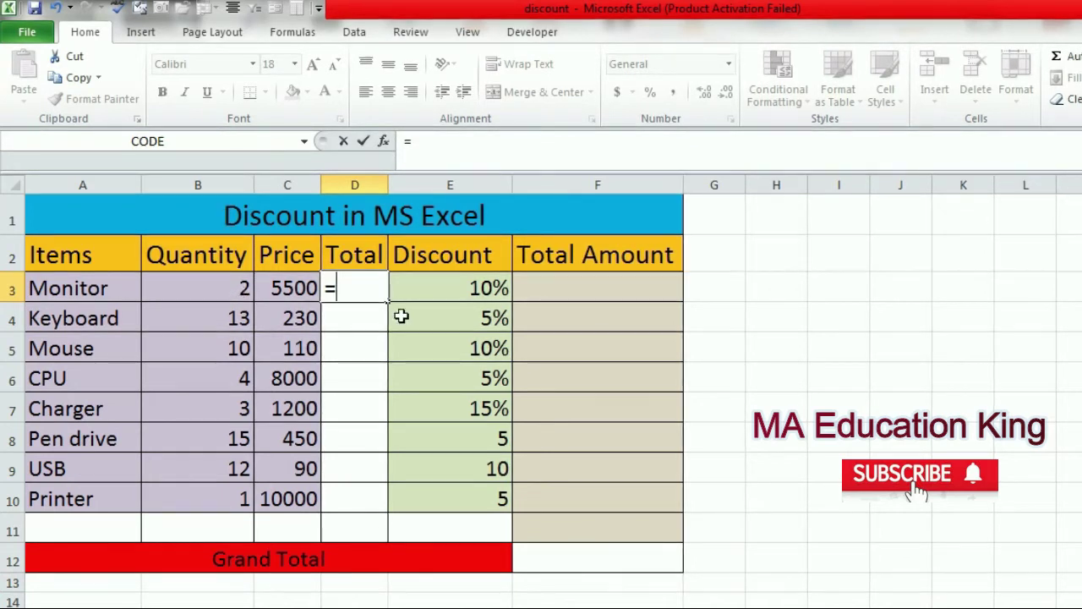
click(230, 296)
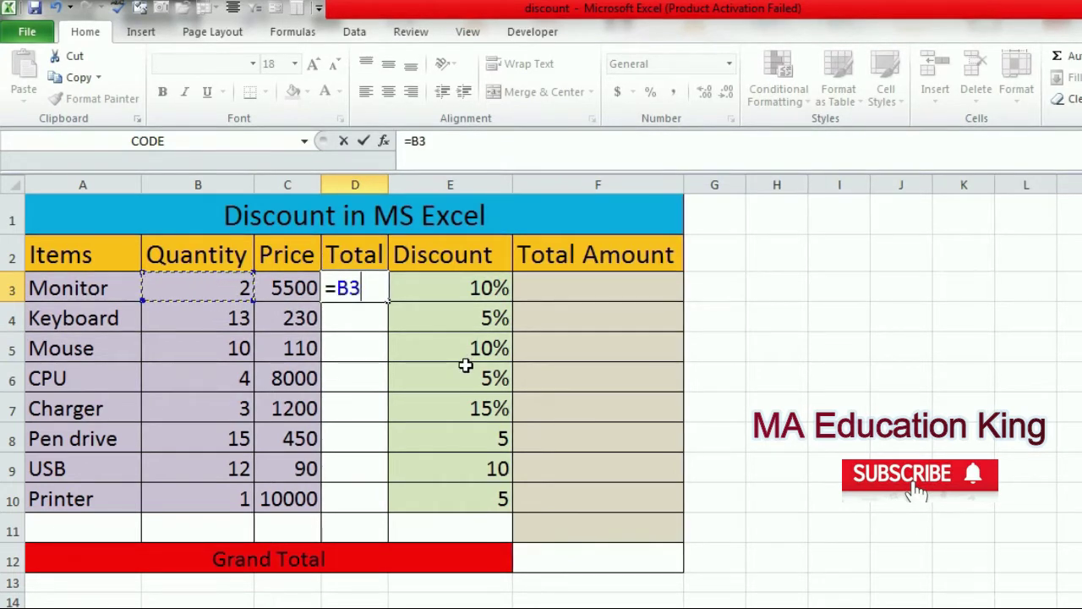
text(*)
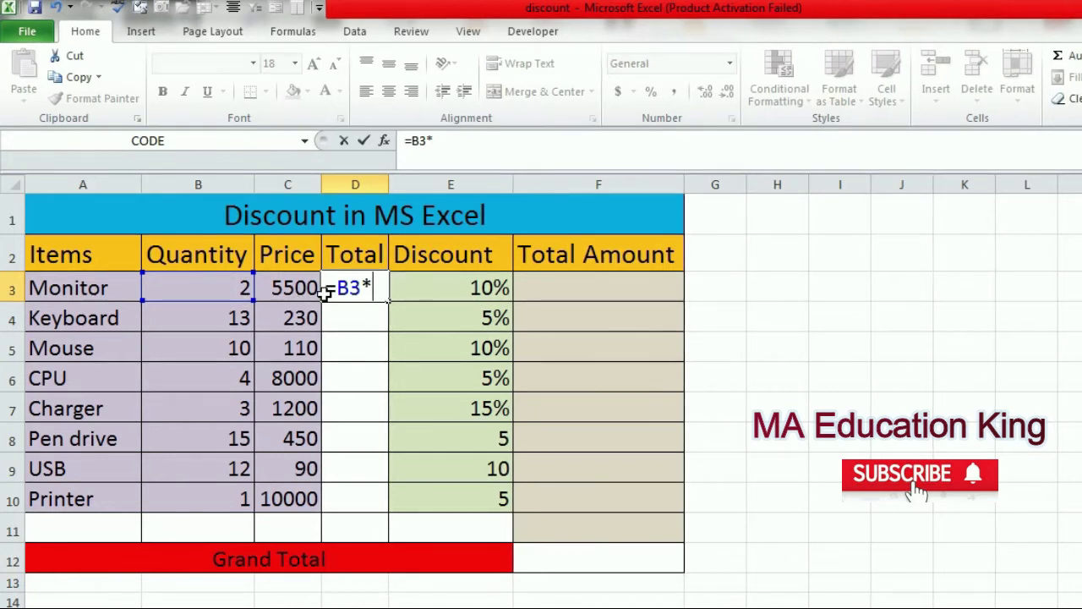
text(C3)
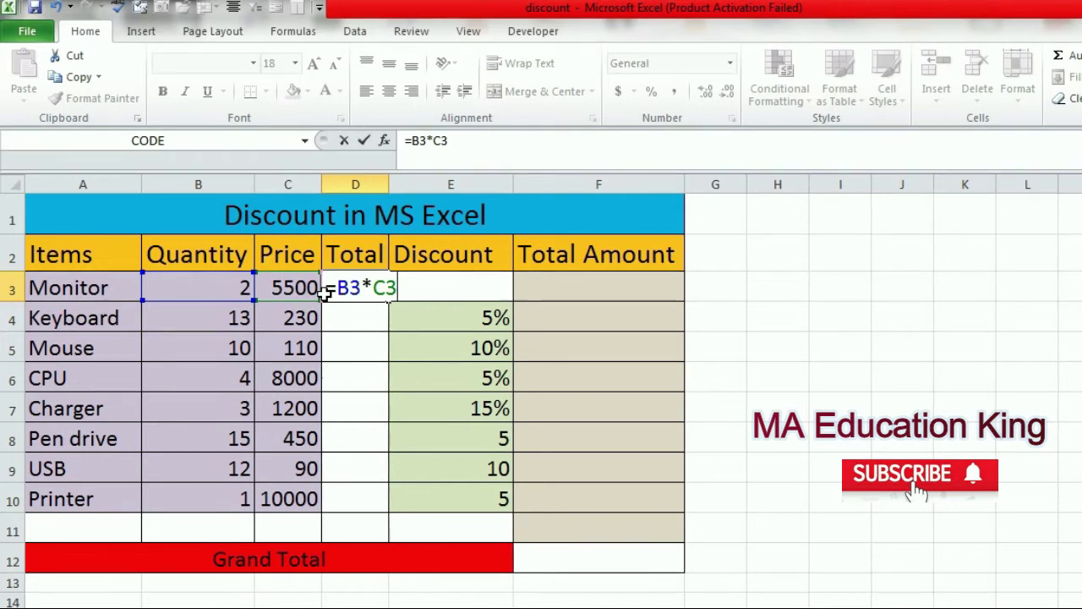
key(Return)
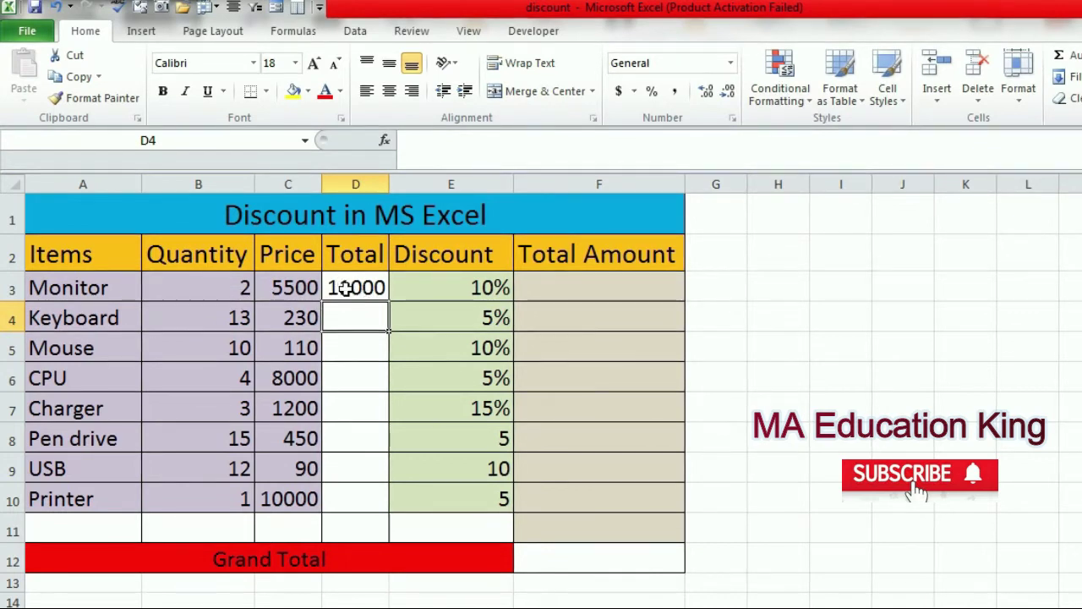
click(372, 298)
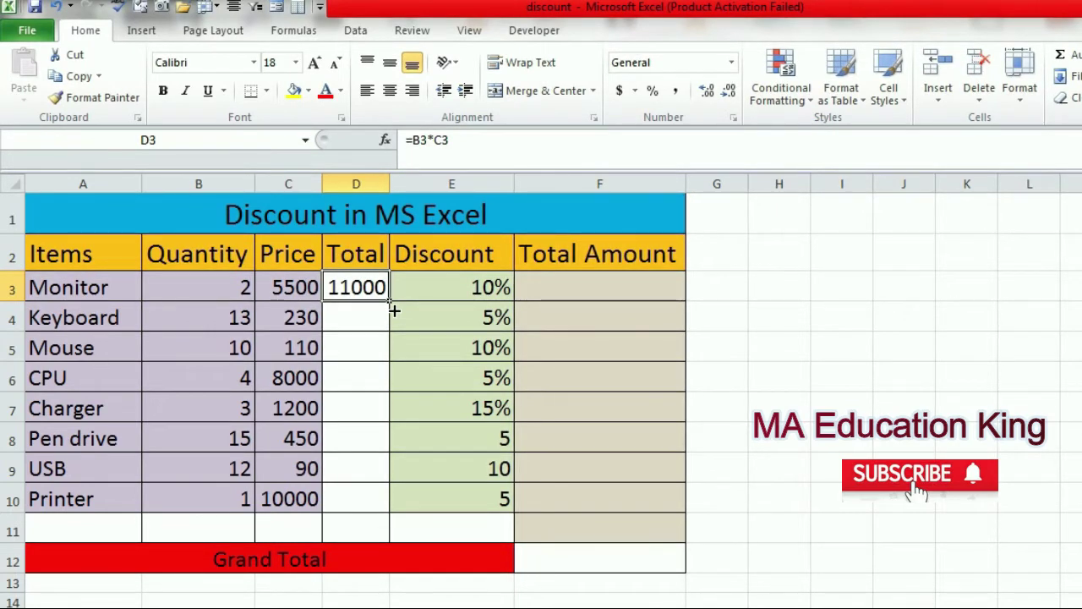
- Fill D3's formula down to D10, then point out the Monitor's 10% discount and Total Amount cell F3
drag(392, 304, 396, 364)
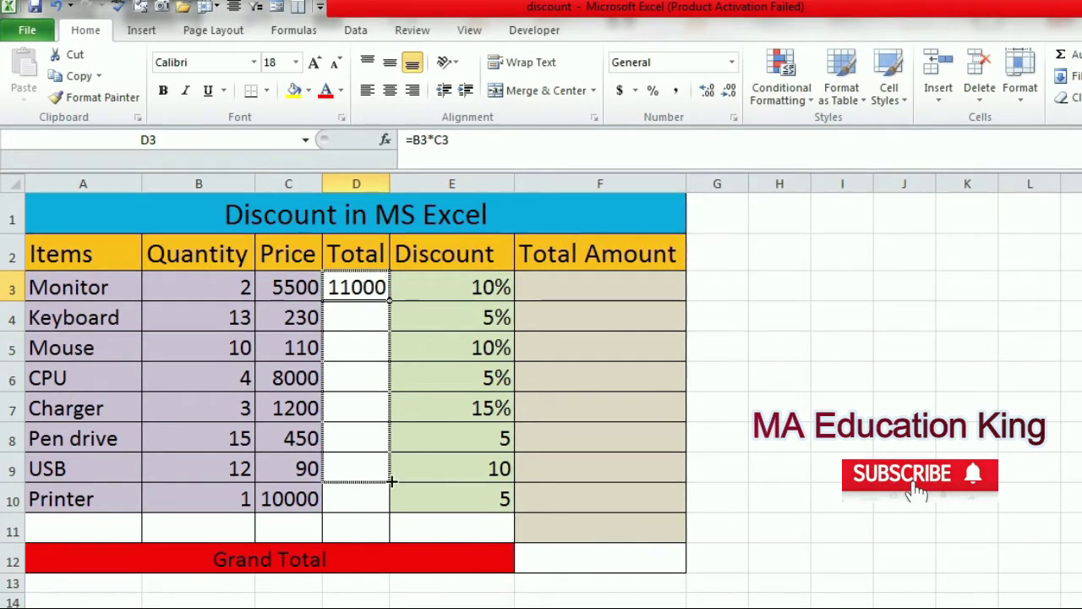
drag(397, 363, 391, 513)
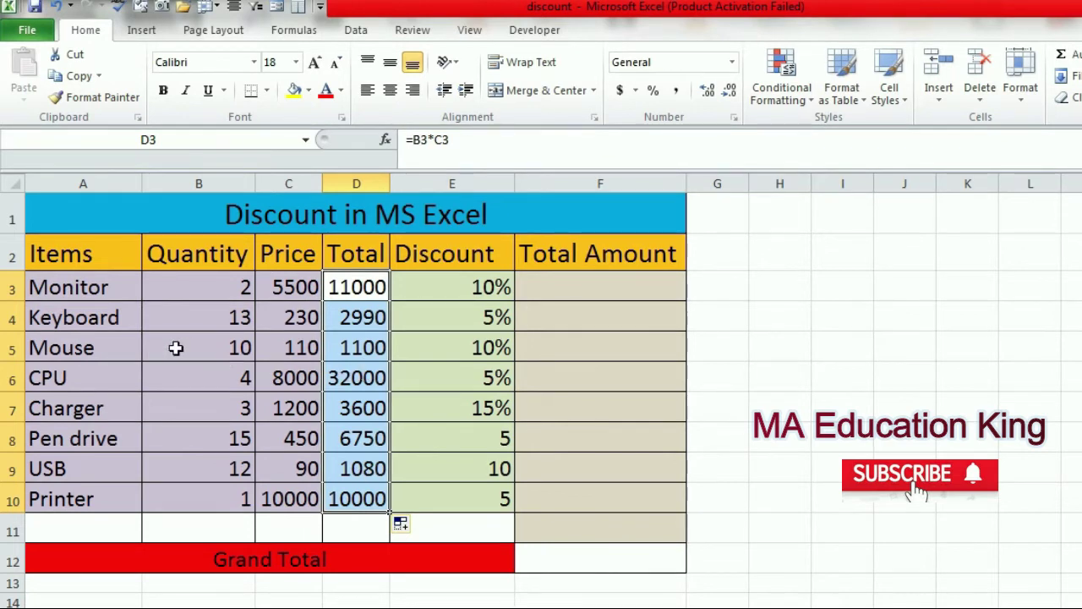
click(452, 288)
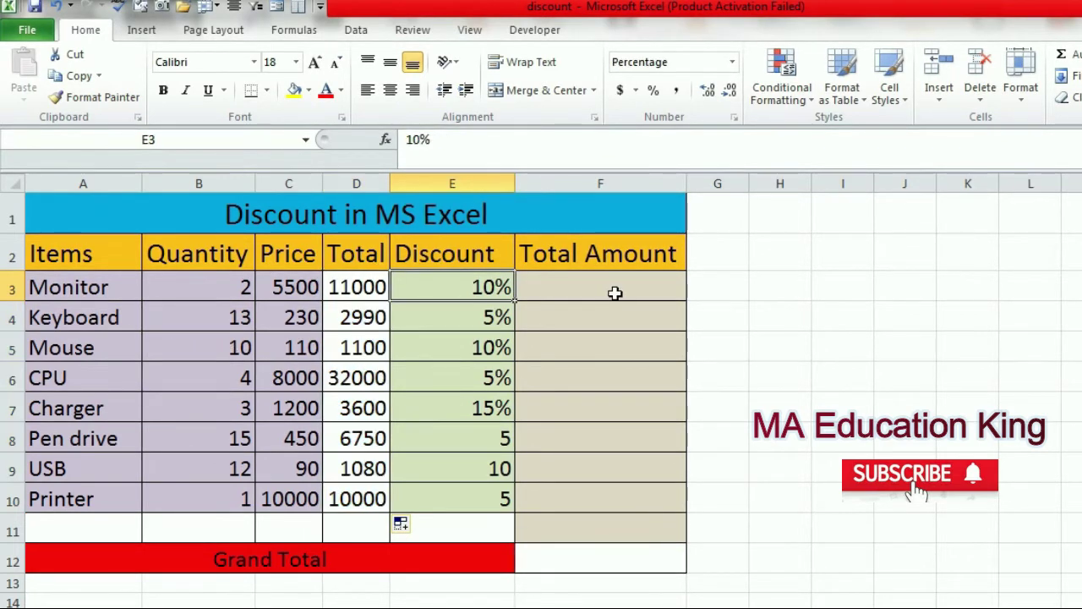
click(600, 304)
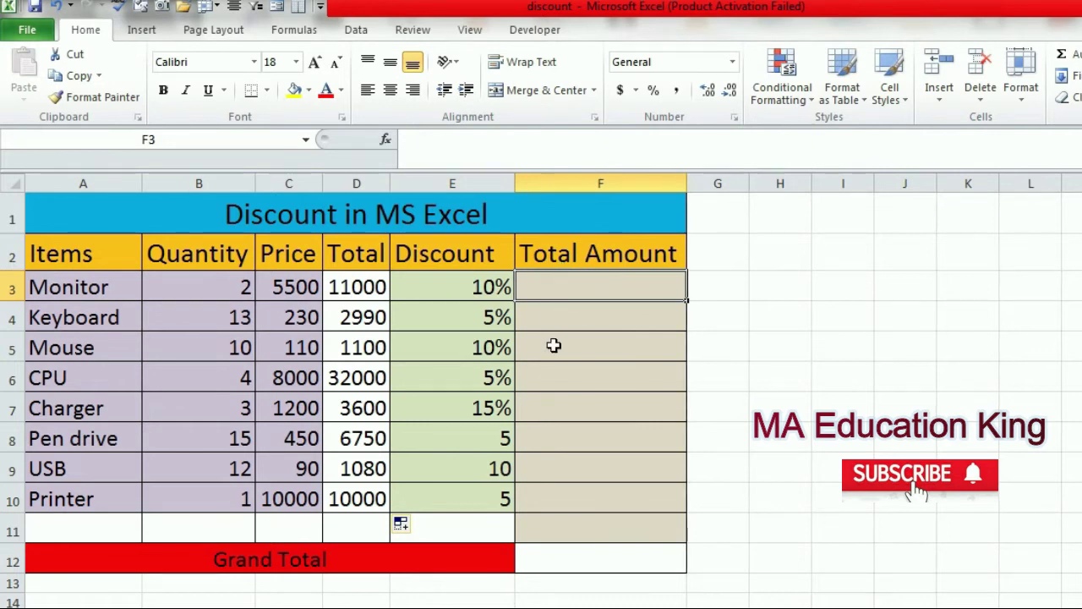
click(480, 293)
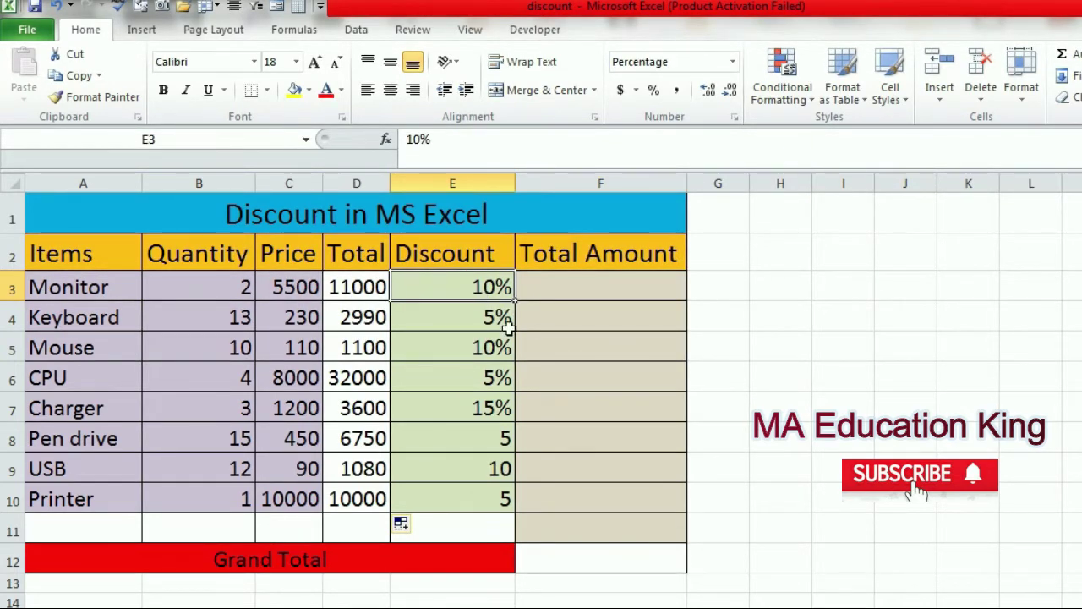
click(586, 292)
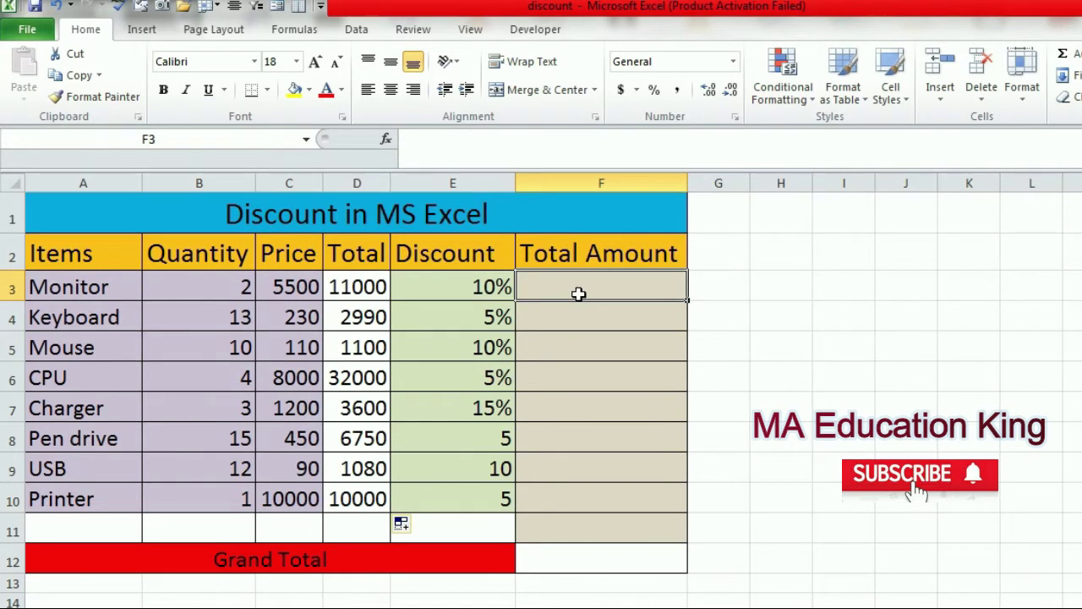
click(372, 296)
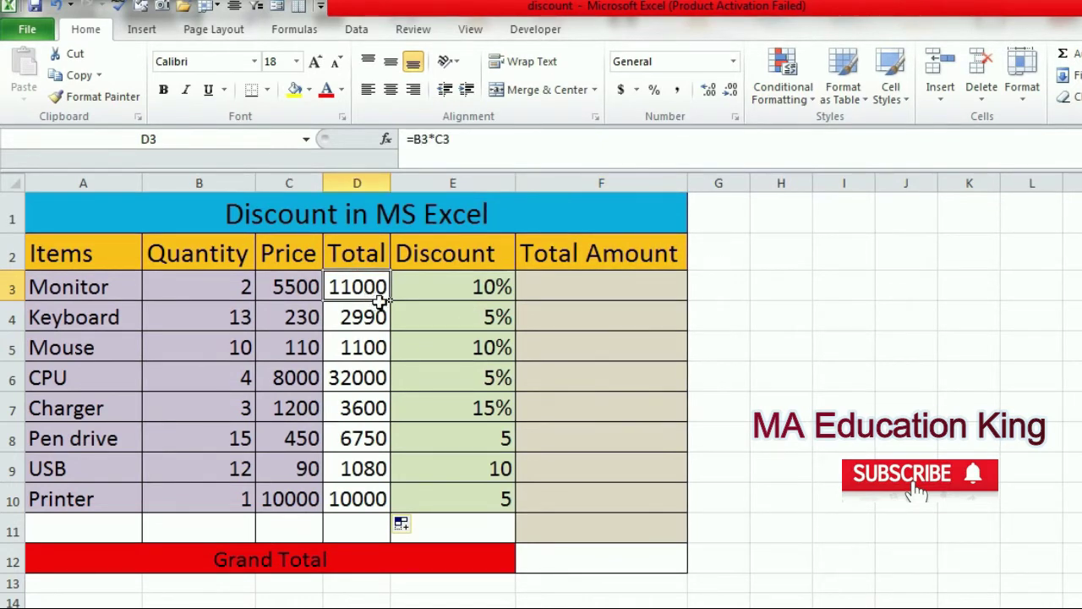
click(507, 291)
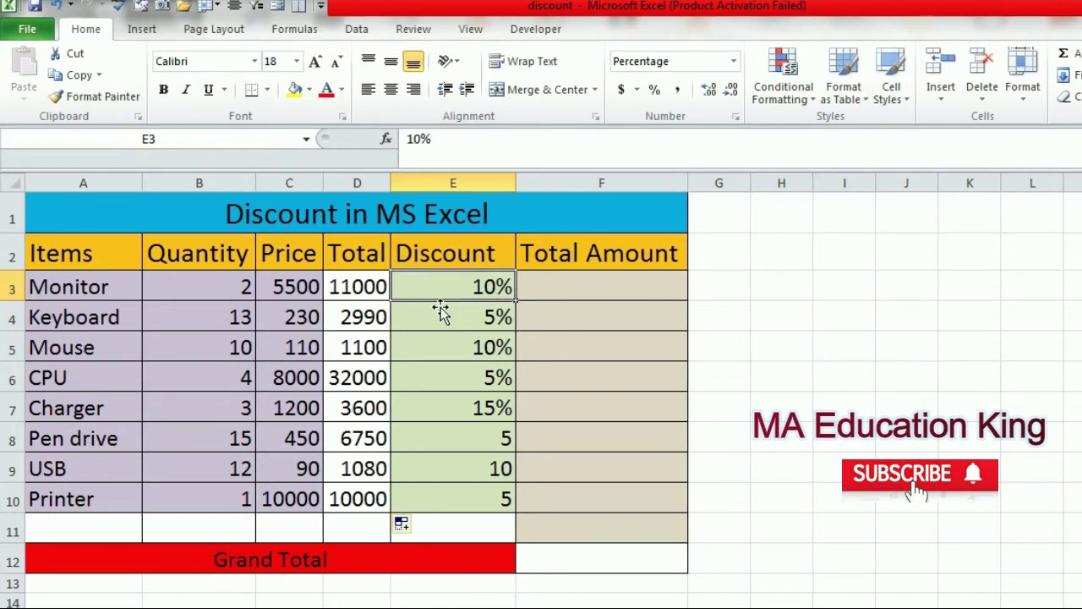
click(563, 291)
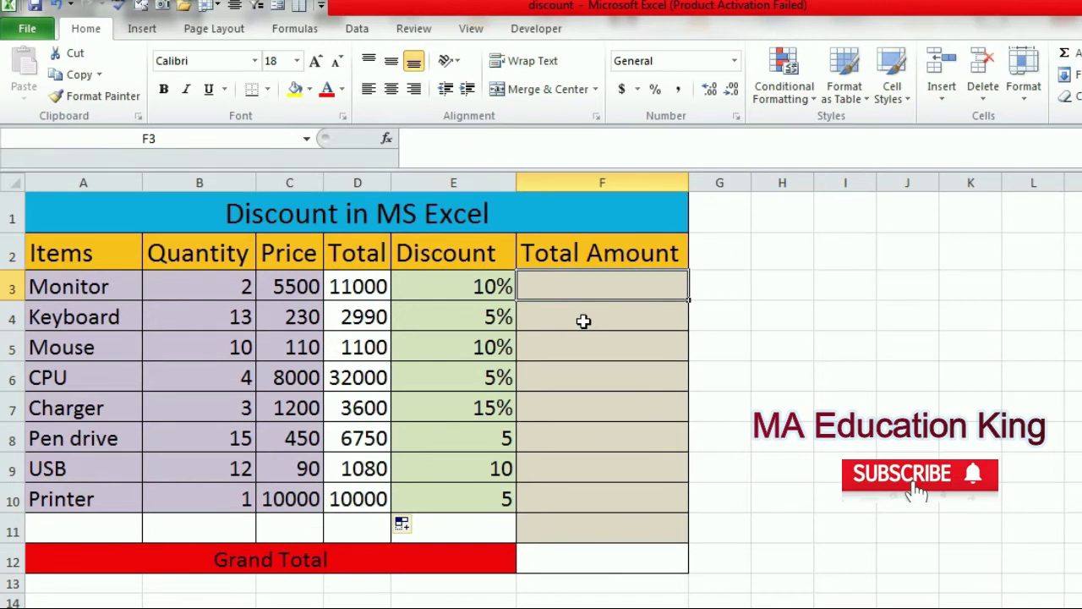
- Enter =D3-(D3*E3) in F3 for the Monitor's discounted total of 9900
text(=)
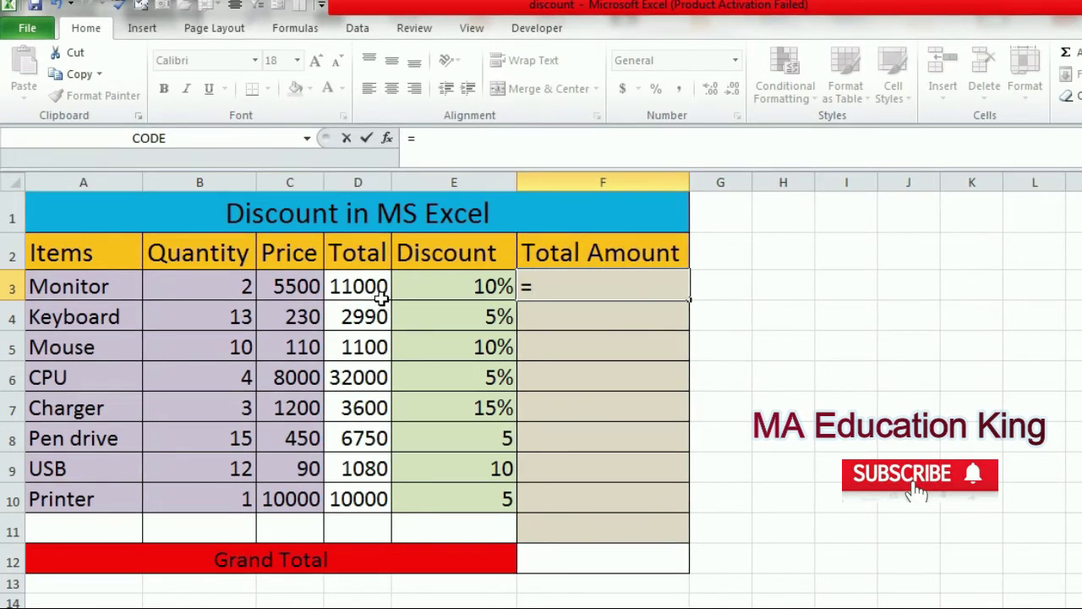
click(382, 297)
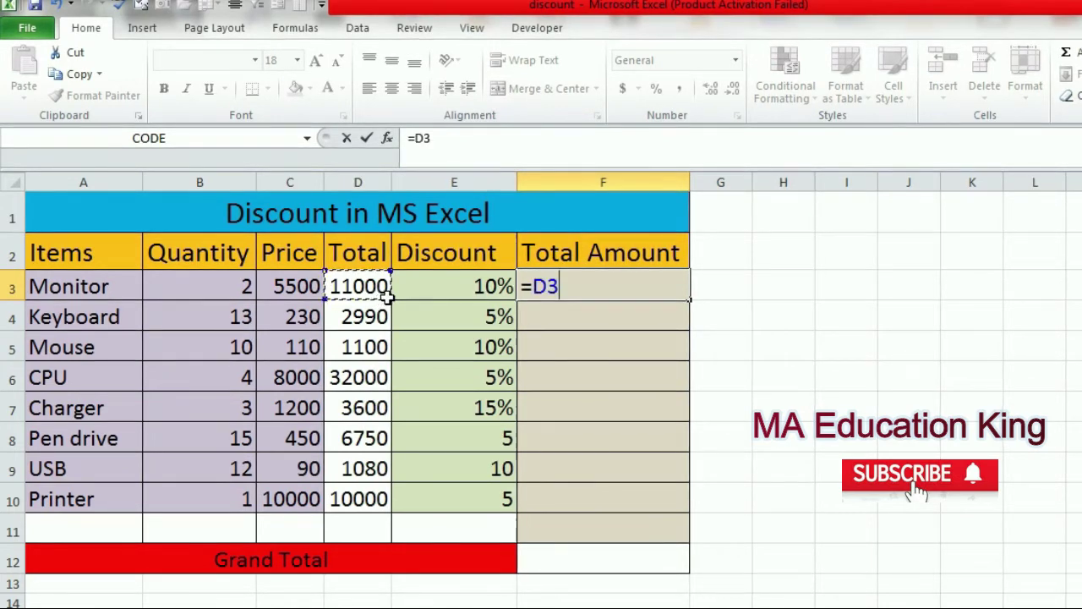
text(-)
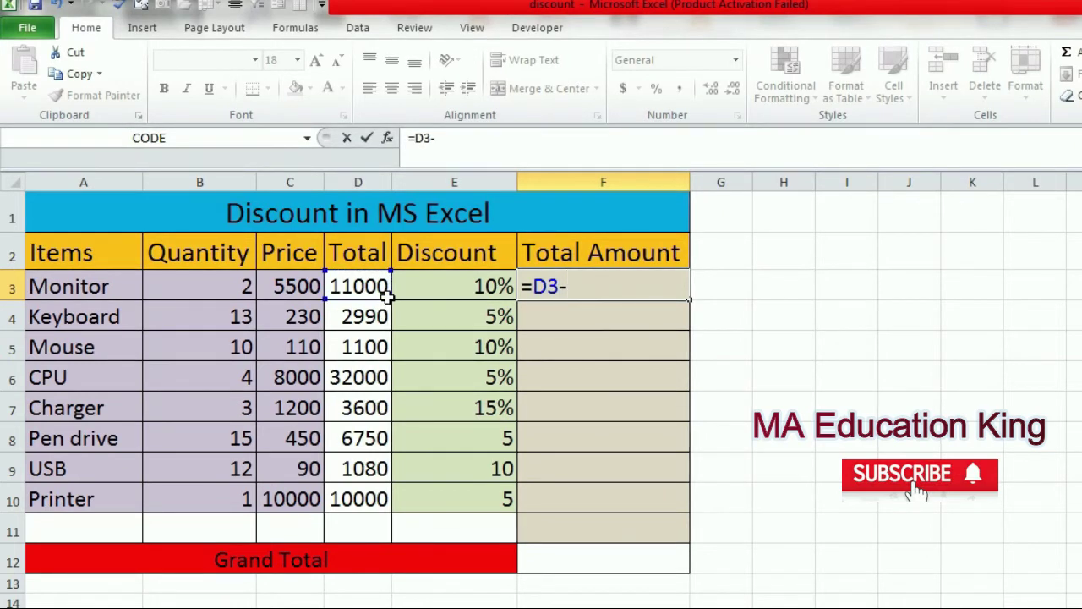
text(()
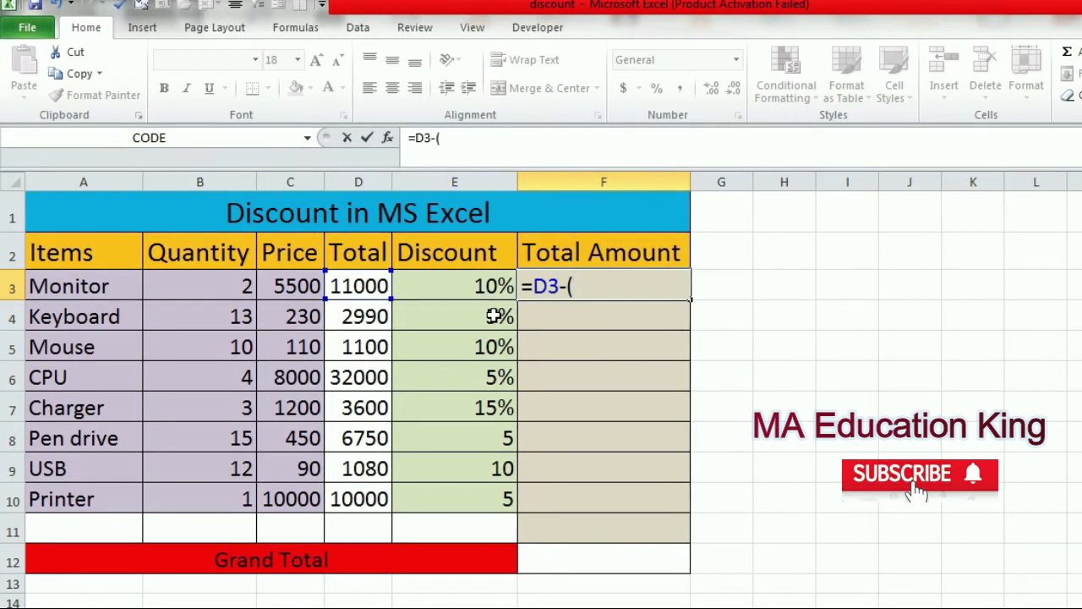
click(378, 291)
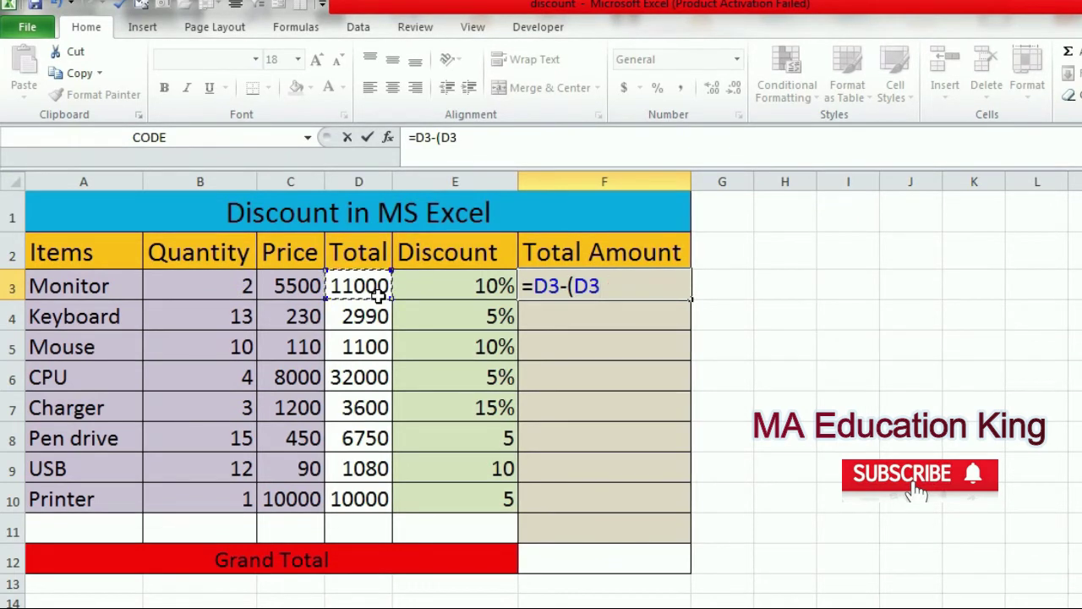
text(*)
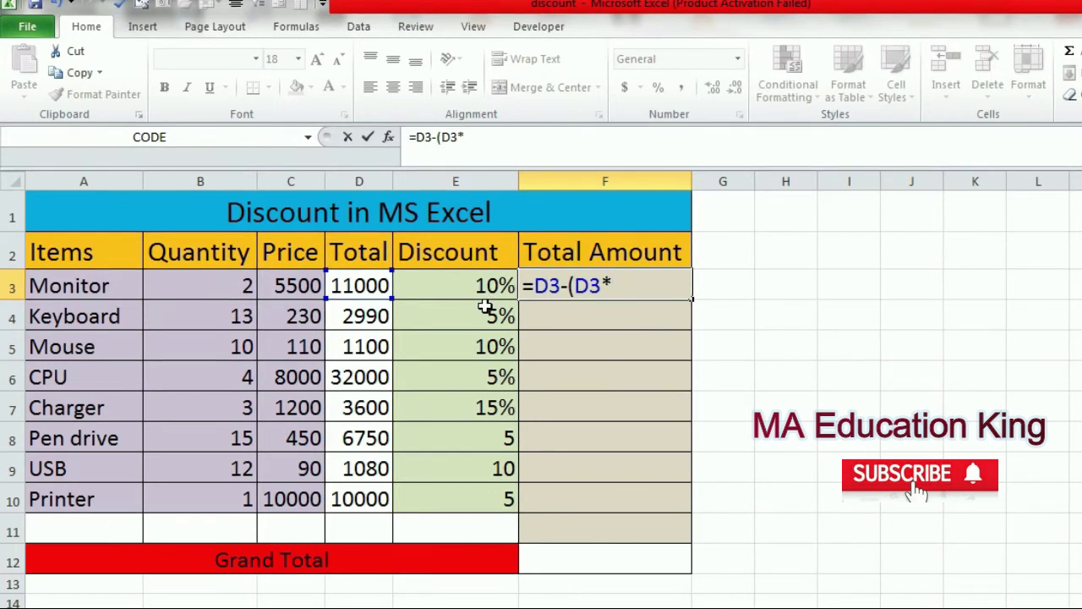
click(496, 294)
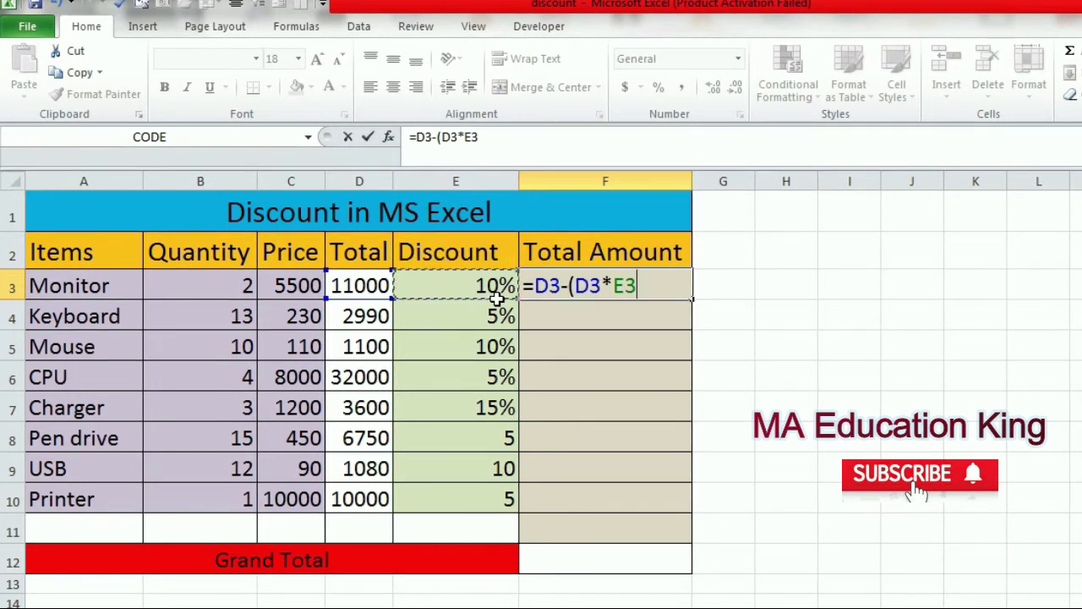
text())
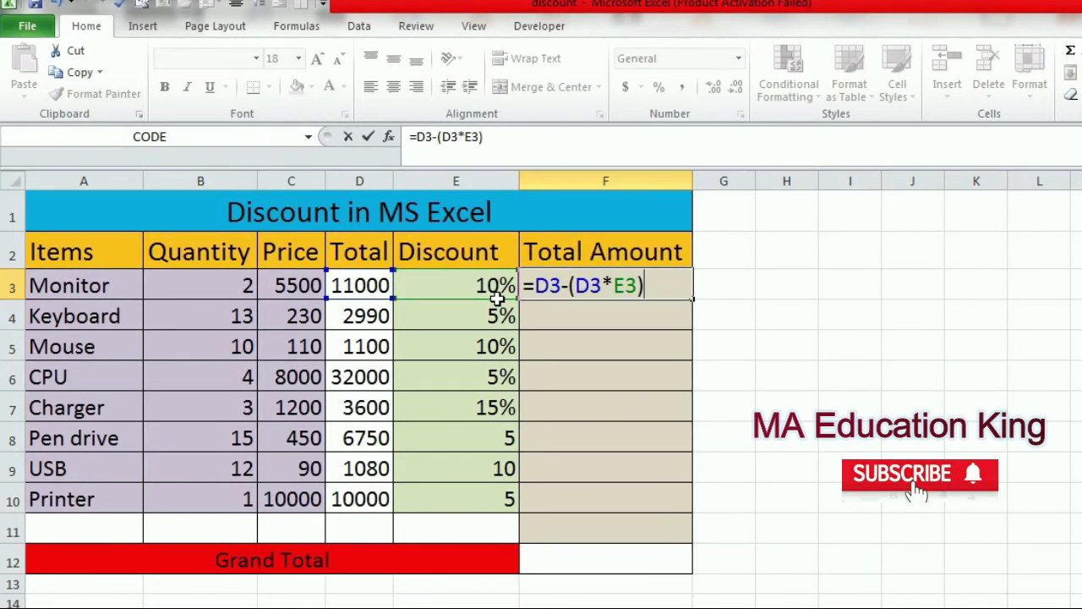
key(Return)
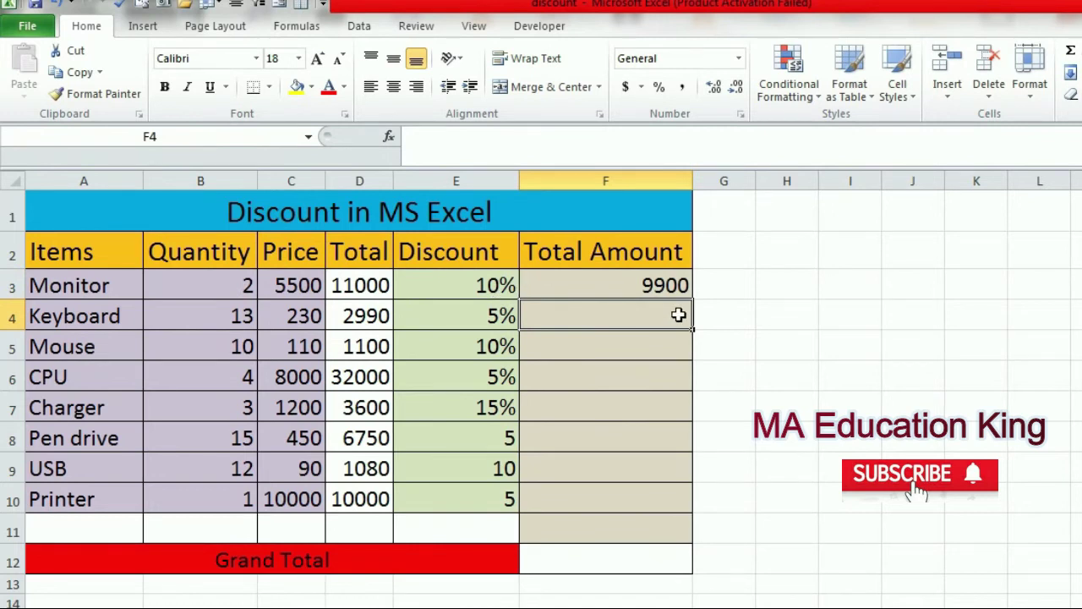
- Fill F3's discount formula down to F7, then check the still-blank Pen drive to Printer cells
click(618, 285)
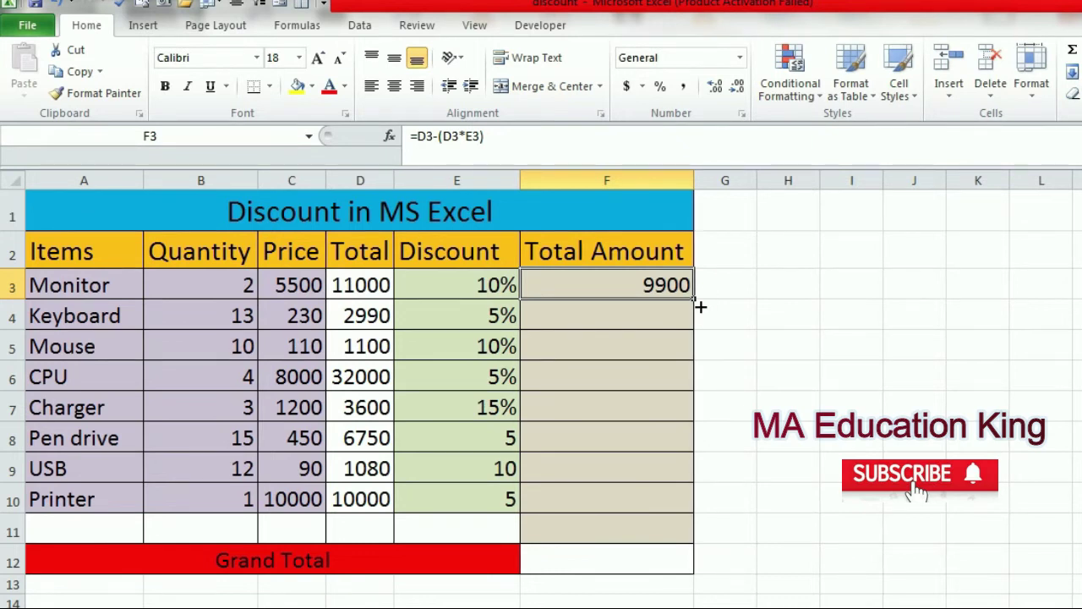
drag(700, 307, 701, 429)
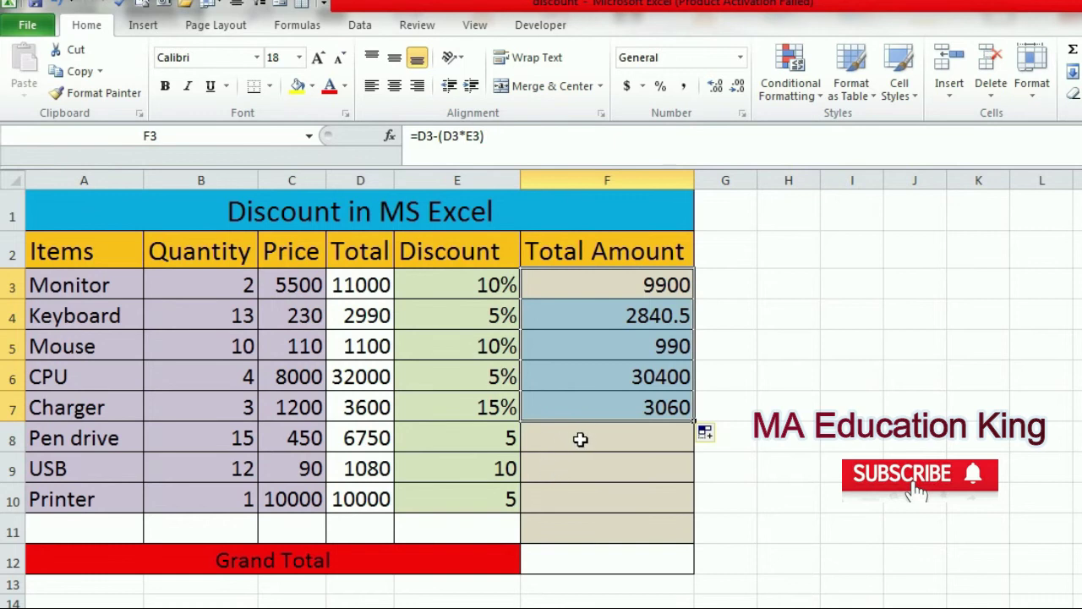
click(586, 439)
click(580, 461)
click(579, 502)
click(588, 449)
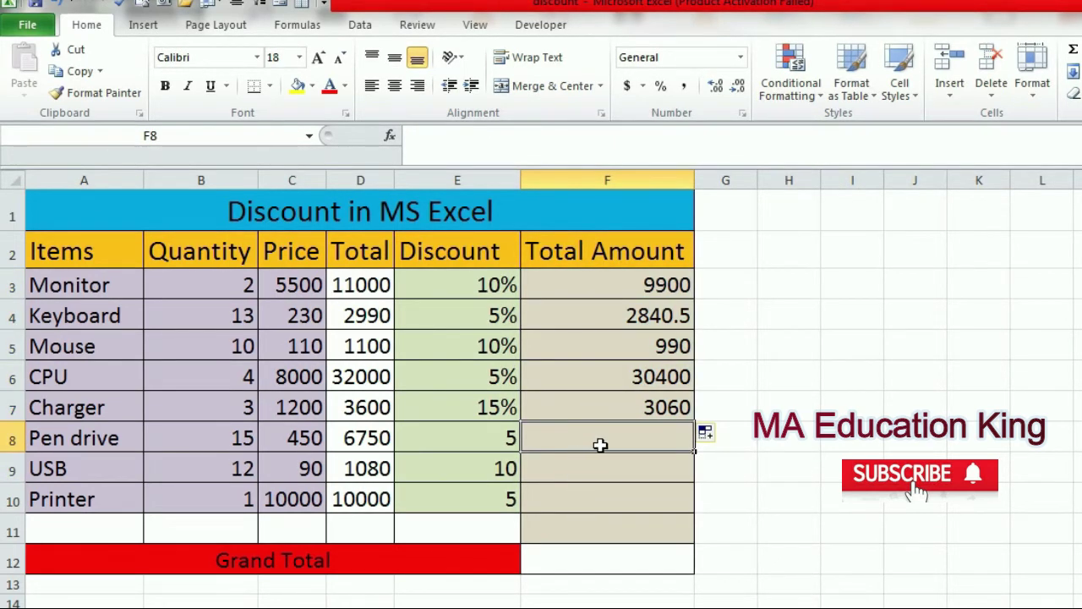
click(597, 496)
click(610, 449)
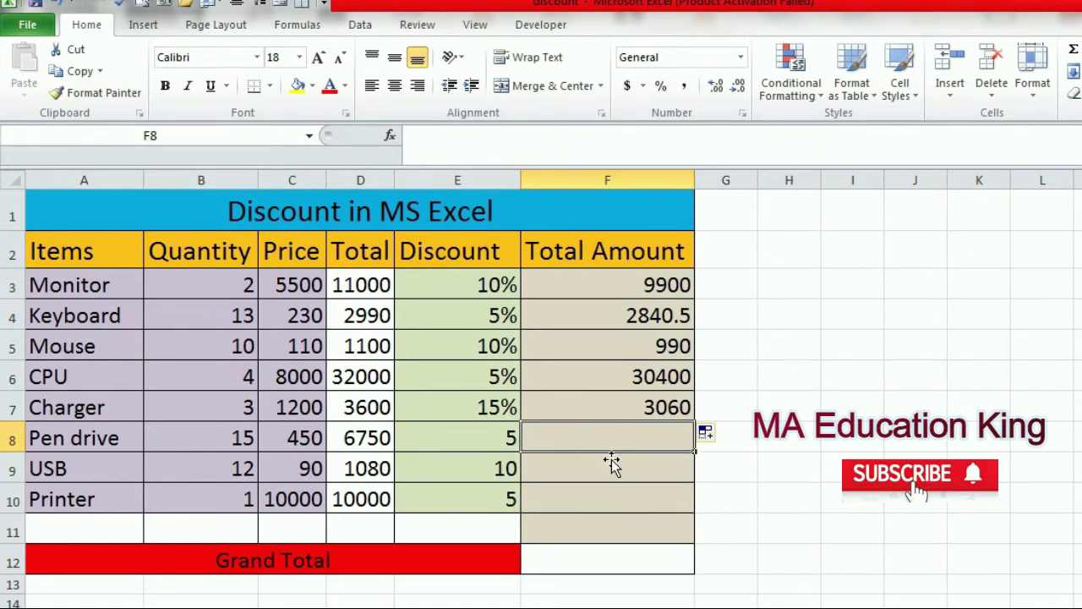
click(503, 438)
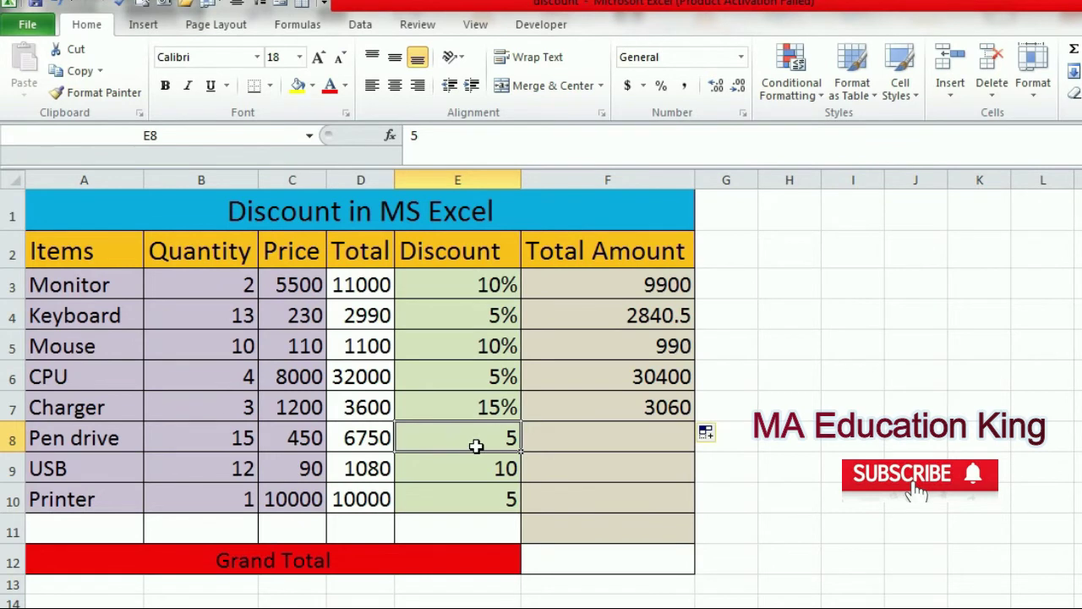
click(496, 409)
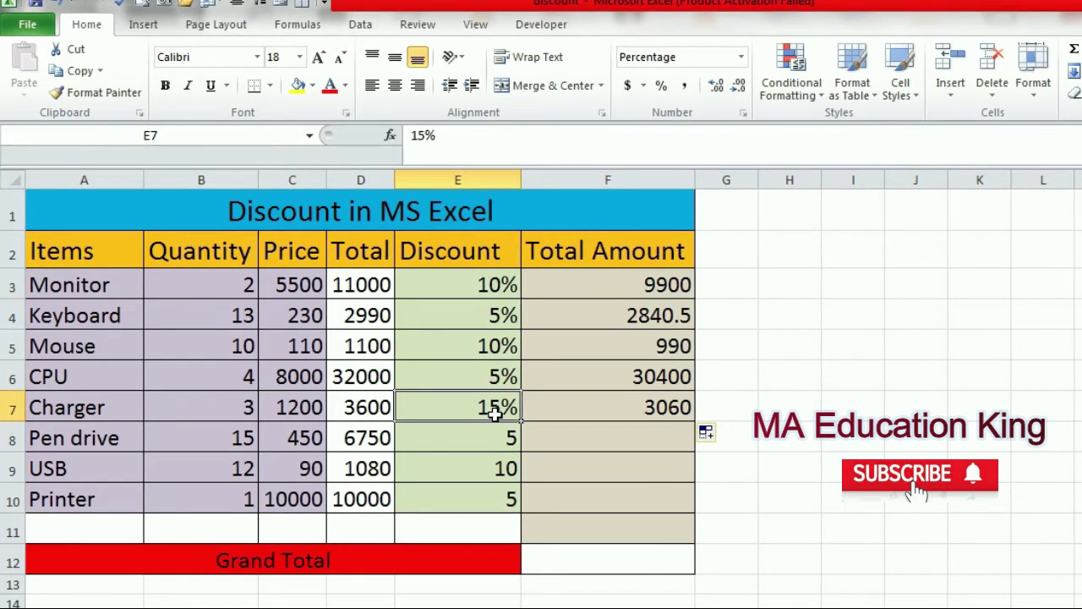
click(476, 376)
click(477, 355)
click(485, 321)
click(566, 444)
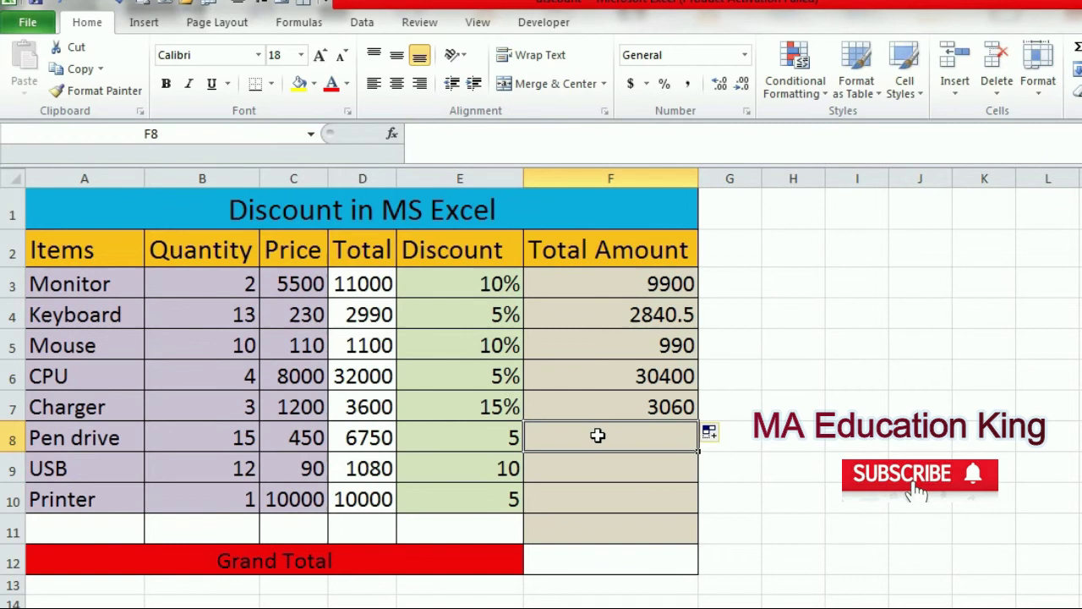
- Enter =D8-(D8*E8%) in F8 so Pen drive's discount of 5 counts as a percent, giving 6412.5
text(=)
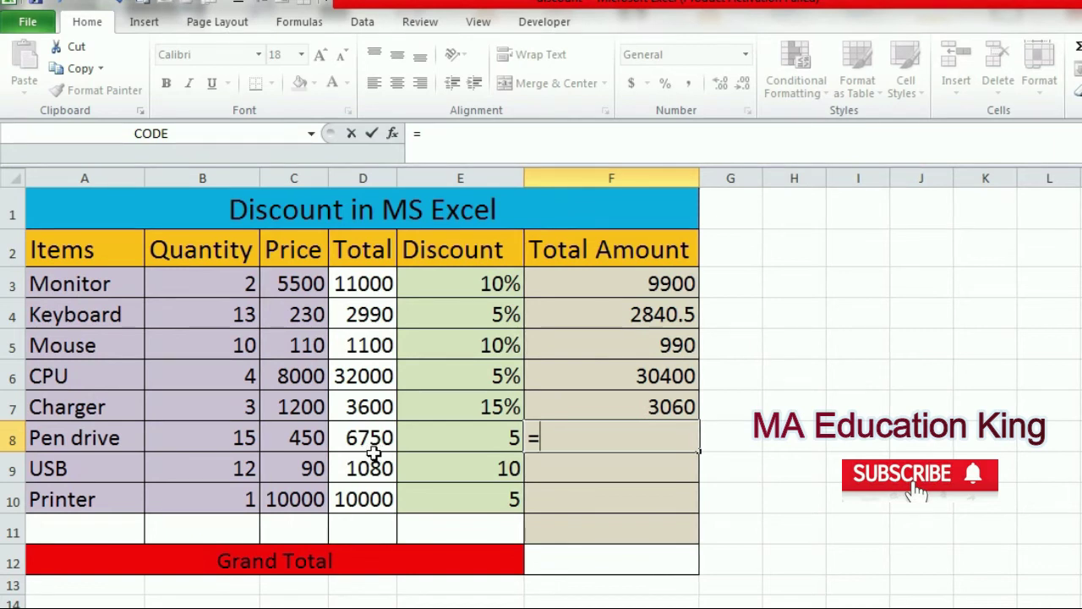
click(374, 449)
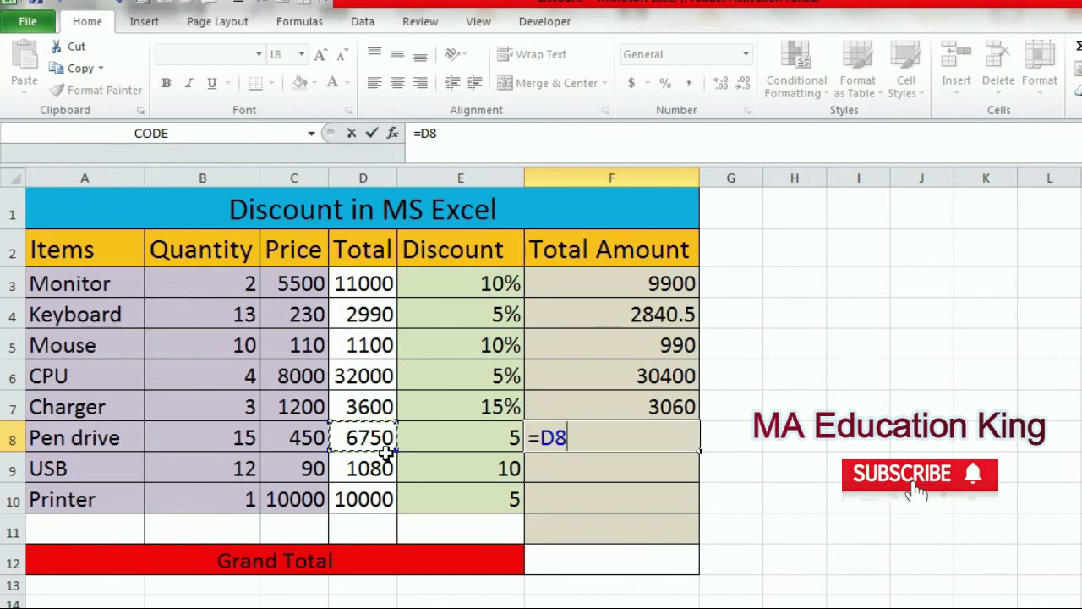
text(-)
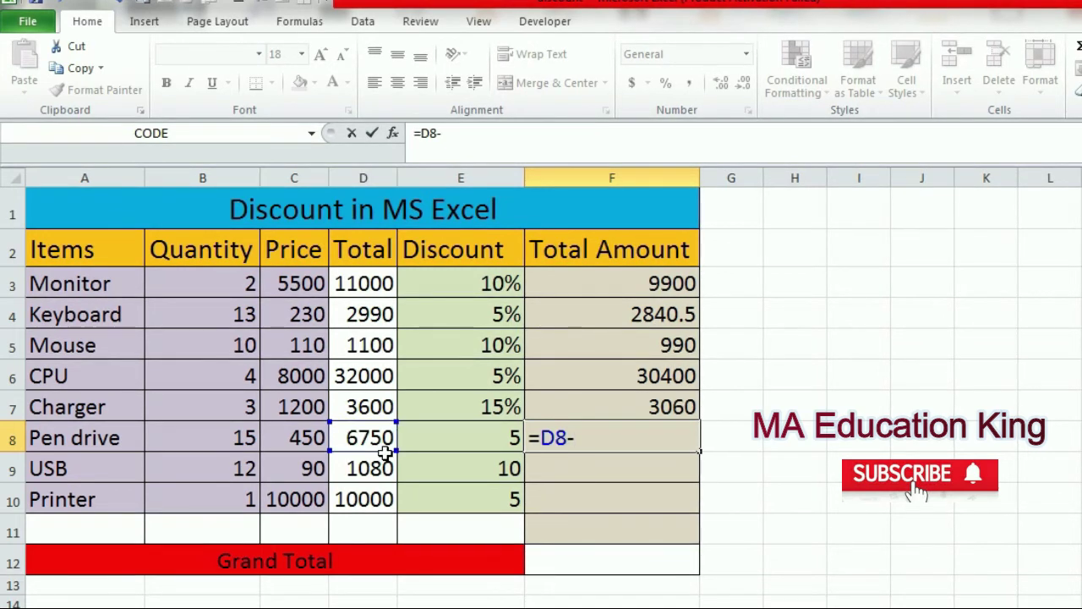
text(()
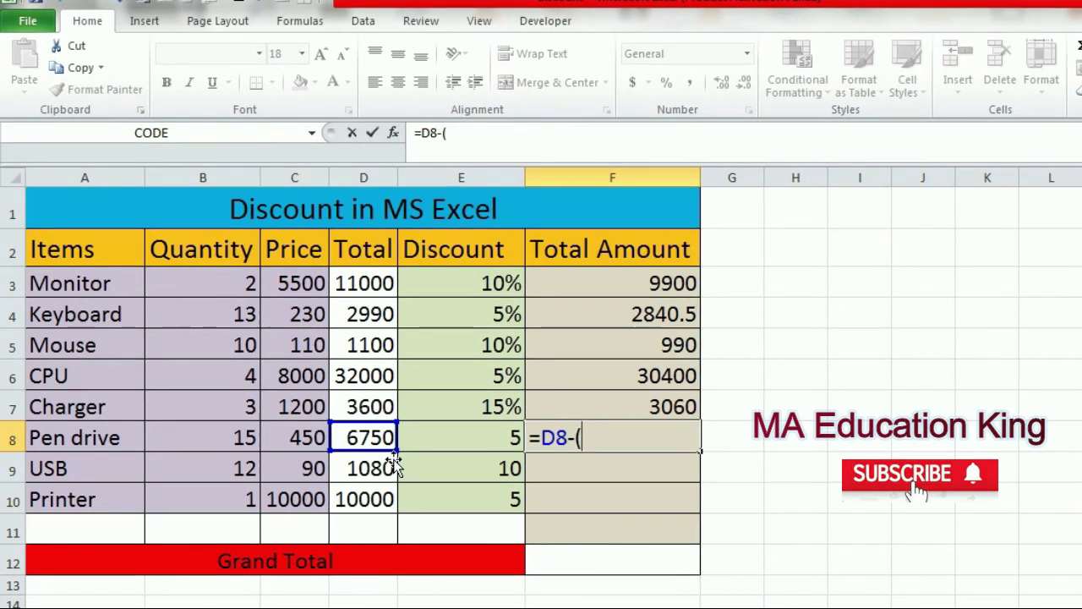
click(378, 438)
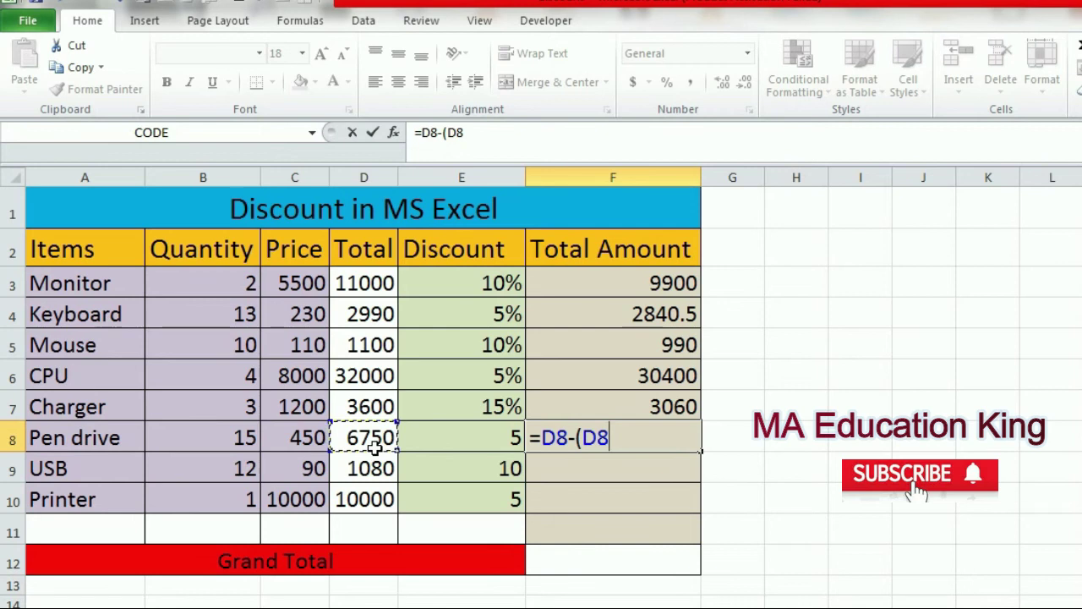
text(*)
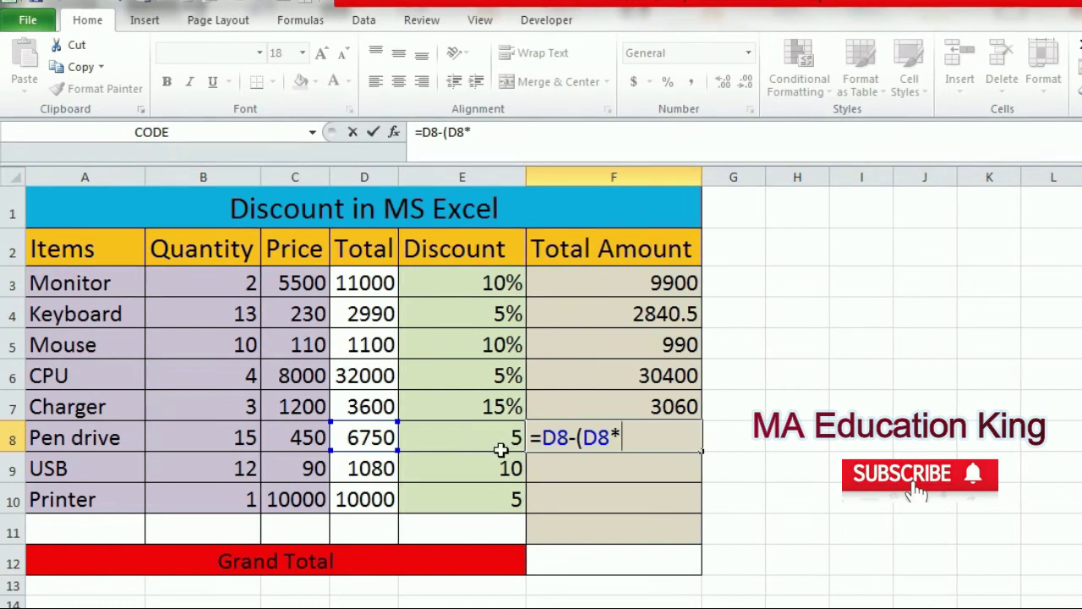
click(502, 445)
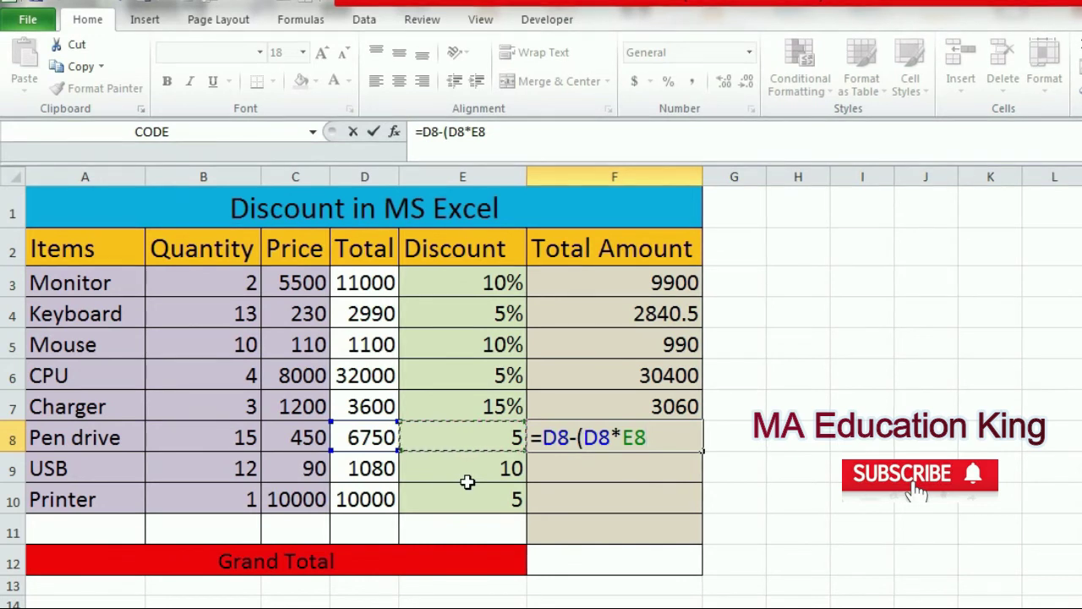
text(%)
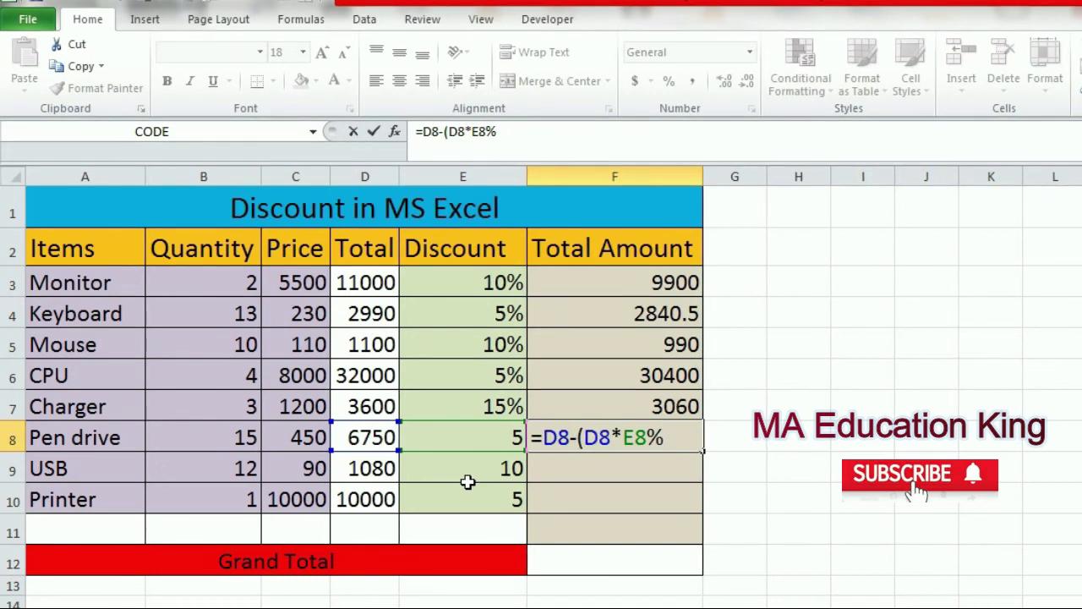
text())
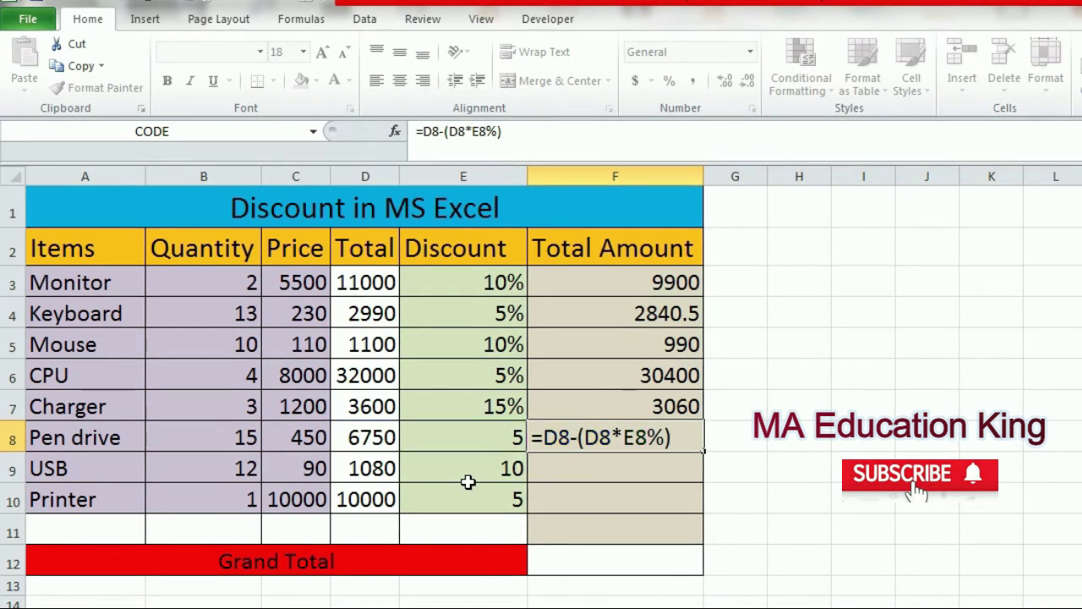
key(Return)
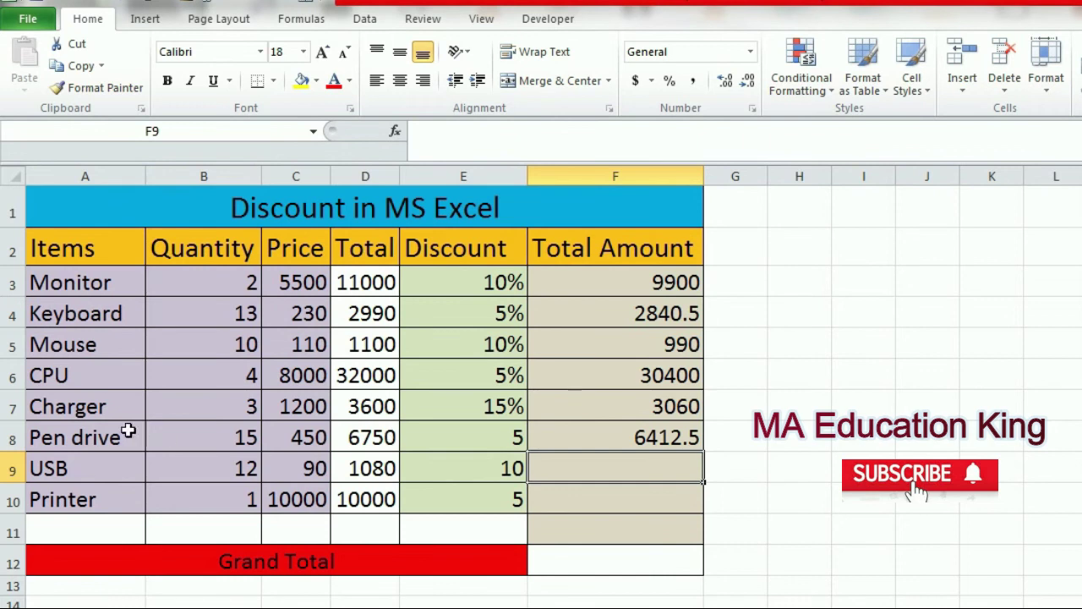
- Copy F8's formula down to F10, giving USB 972 and Printer 9500
click(647, 440)
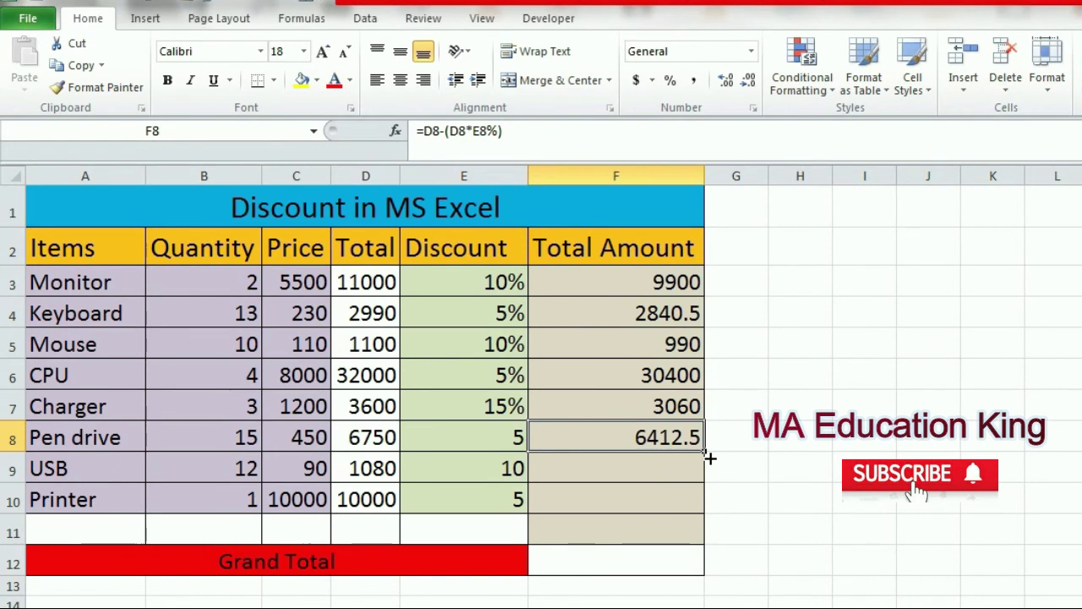
drag(709, 457, 709, 507)
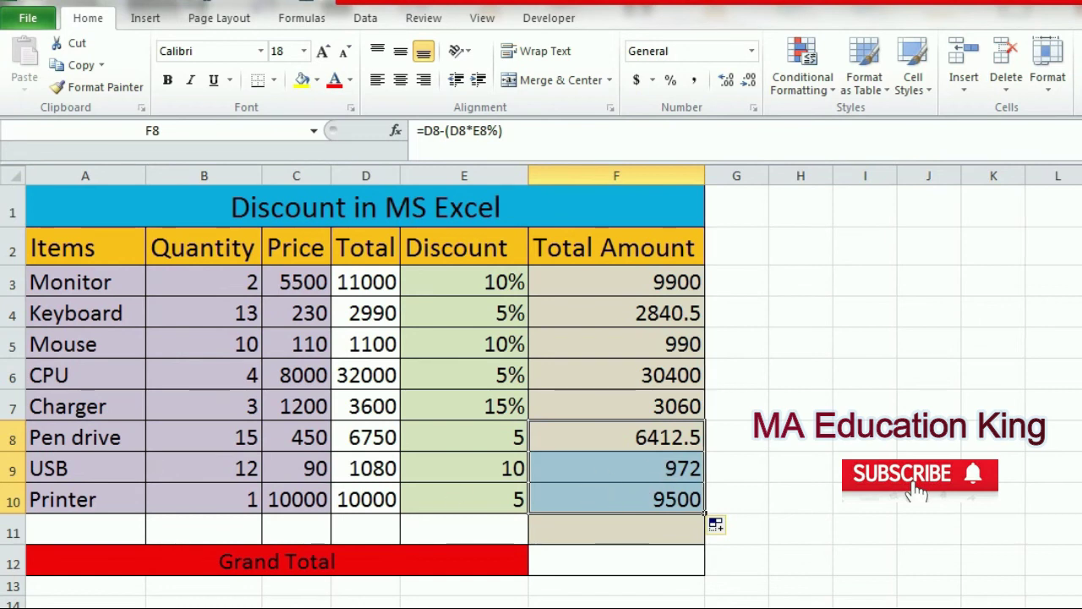
click(628, 497)
click(469, 568)
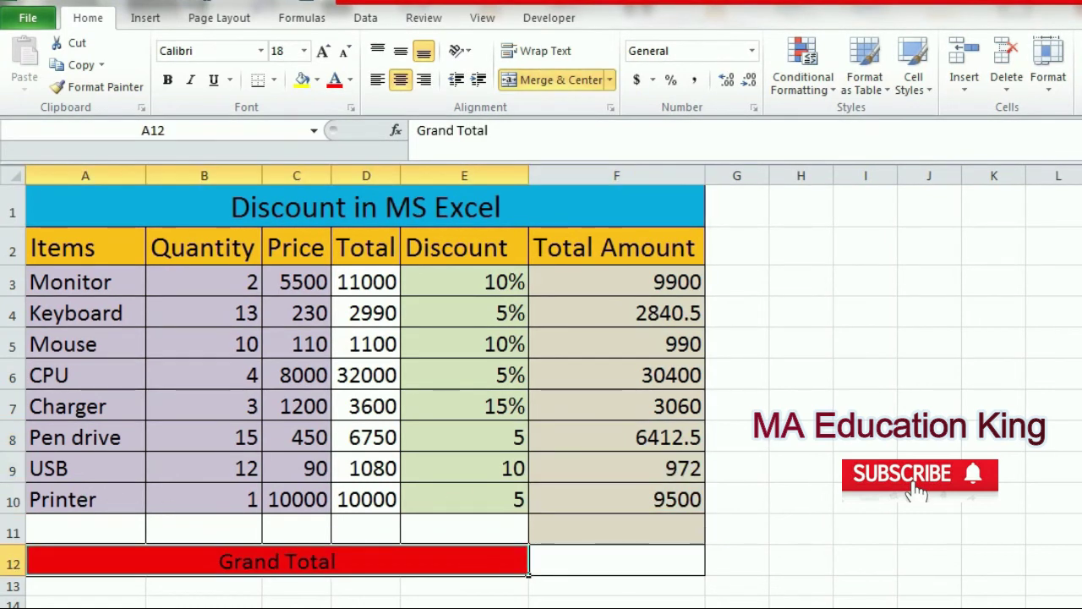
- Enter =SUM(F3:F10) in F12 for a Grand Total of 64075
click(587, 570)
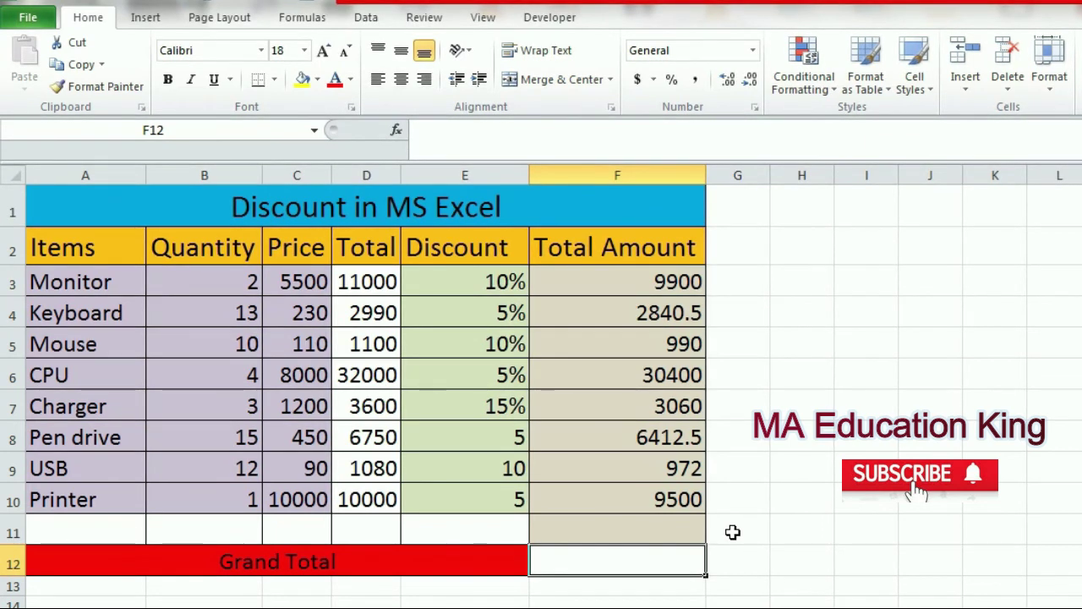
text(=)
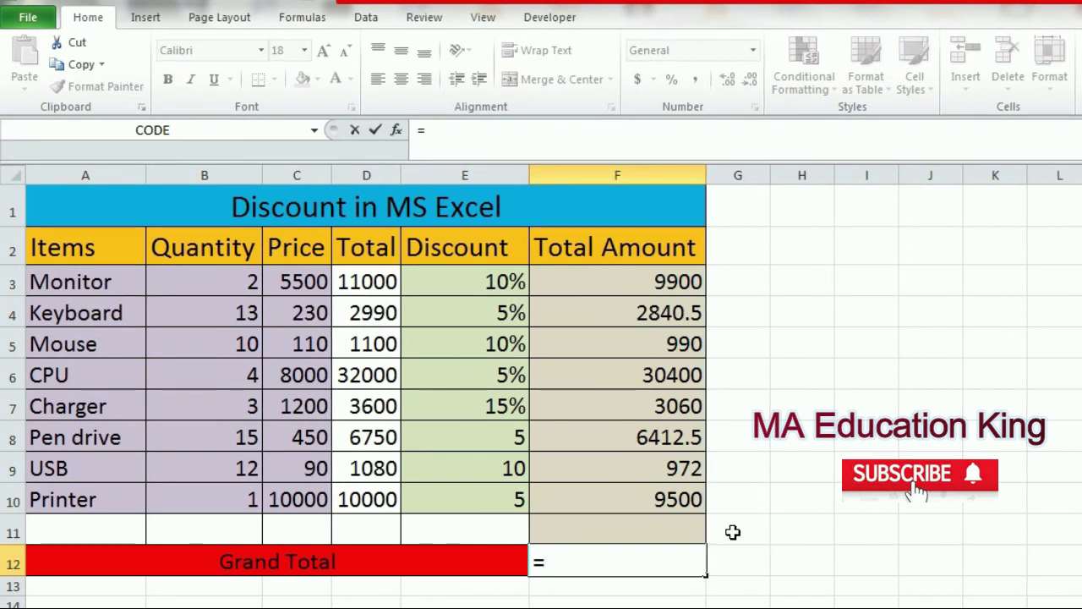
text(sum)
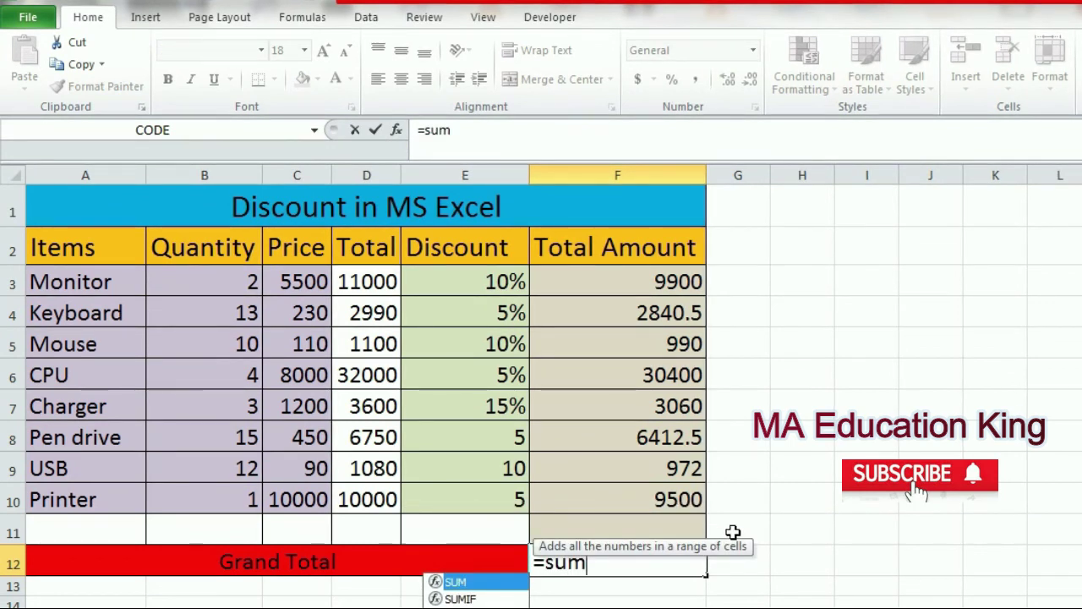
text(()
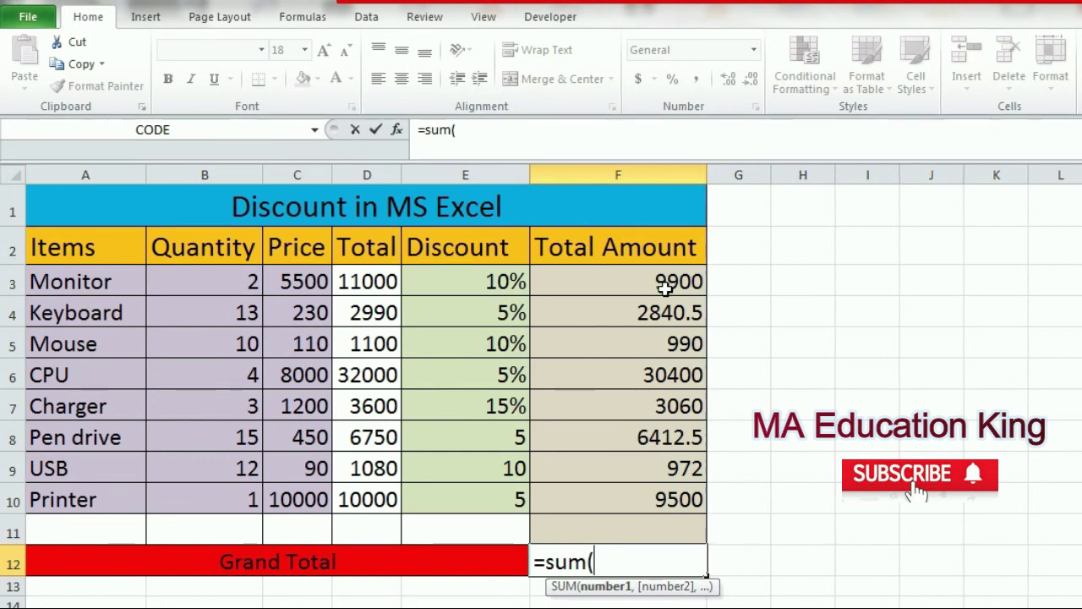
text(f3)
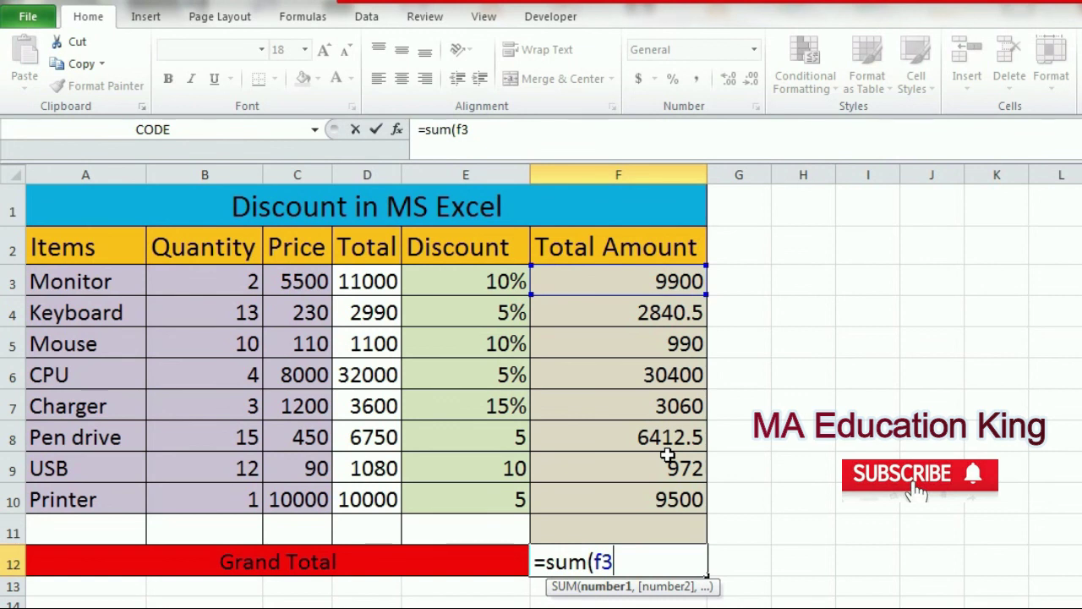
text(:)
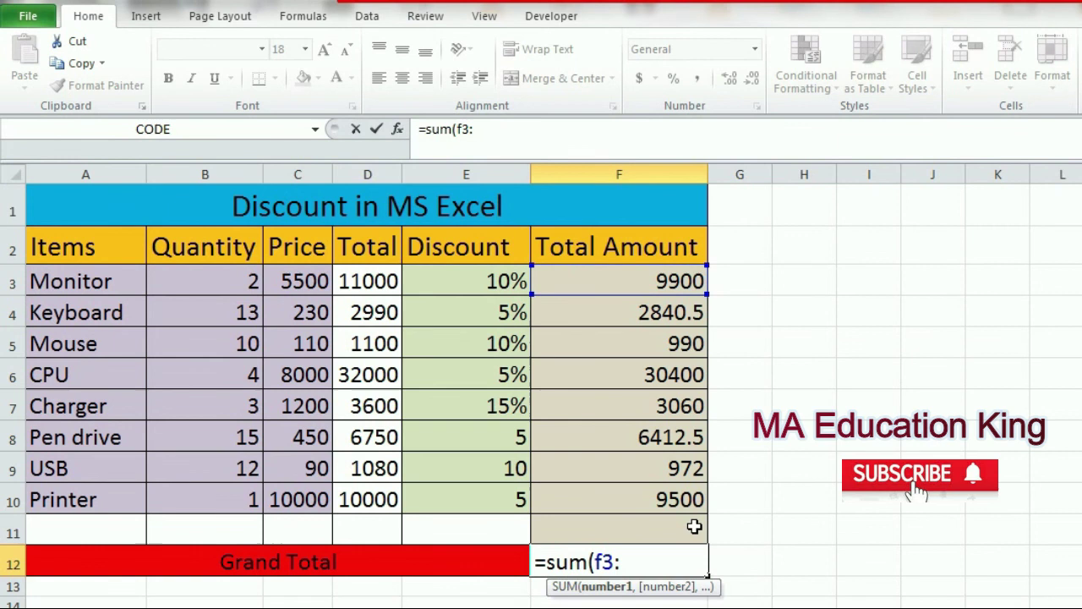
text(f10)
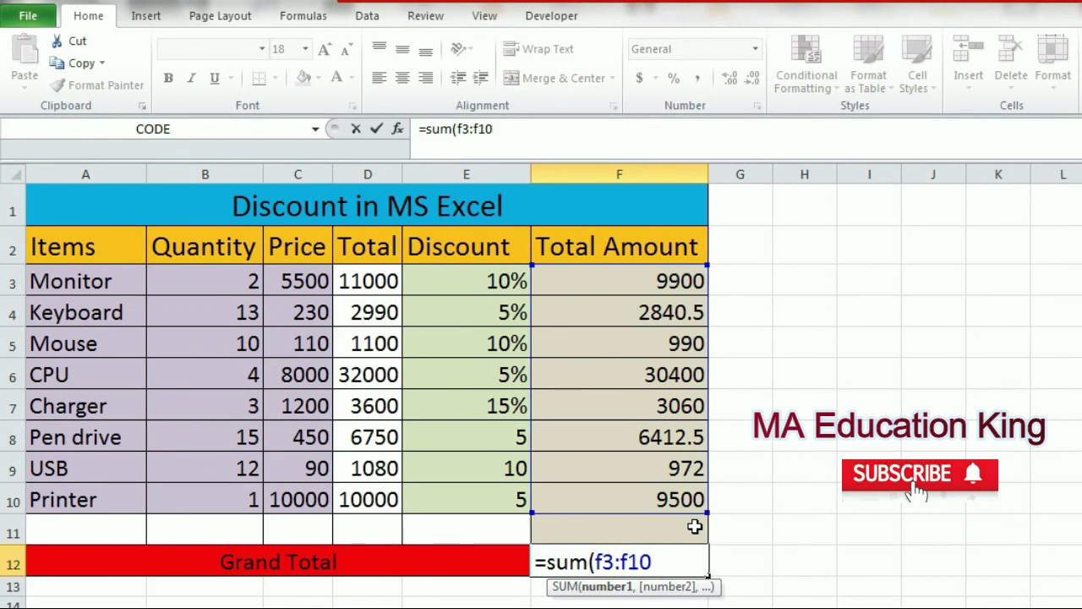
text())
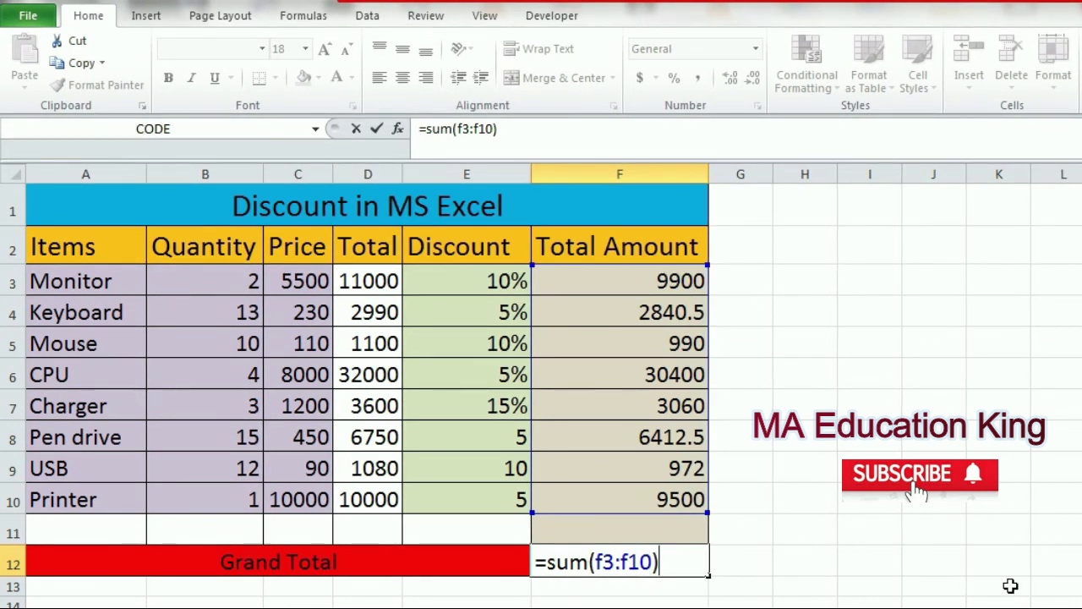
key(Return)
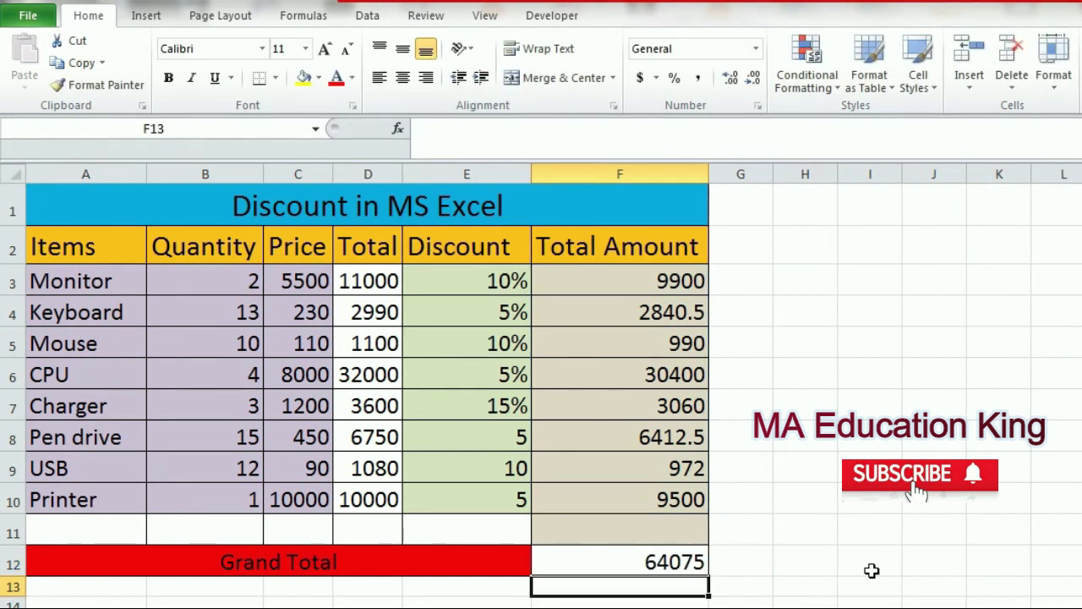
click(675, 572)
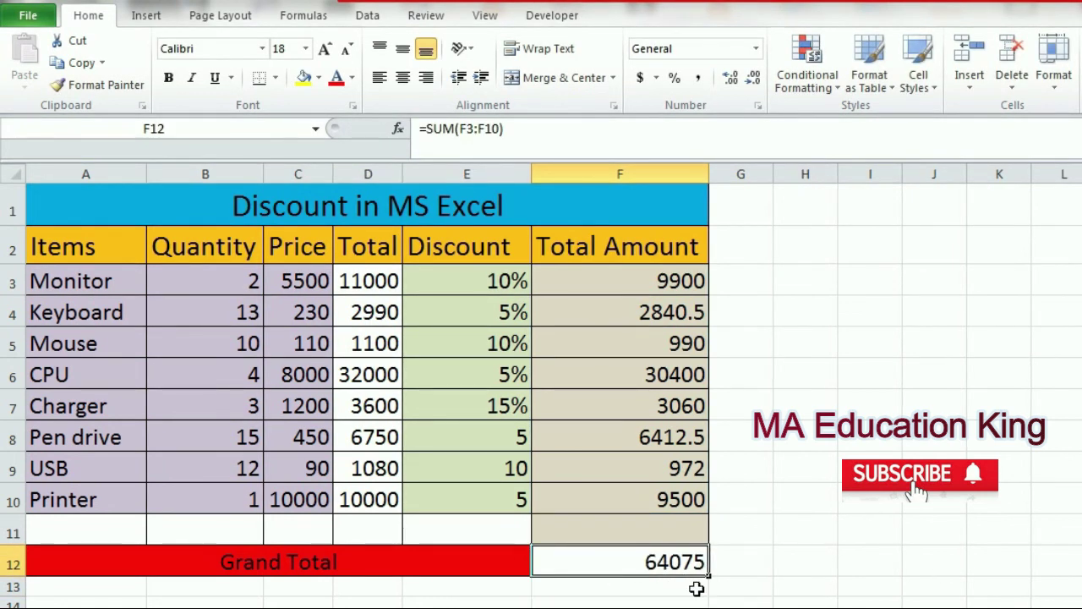